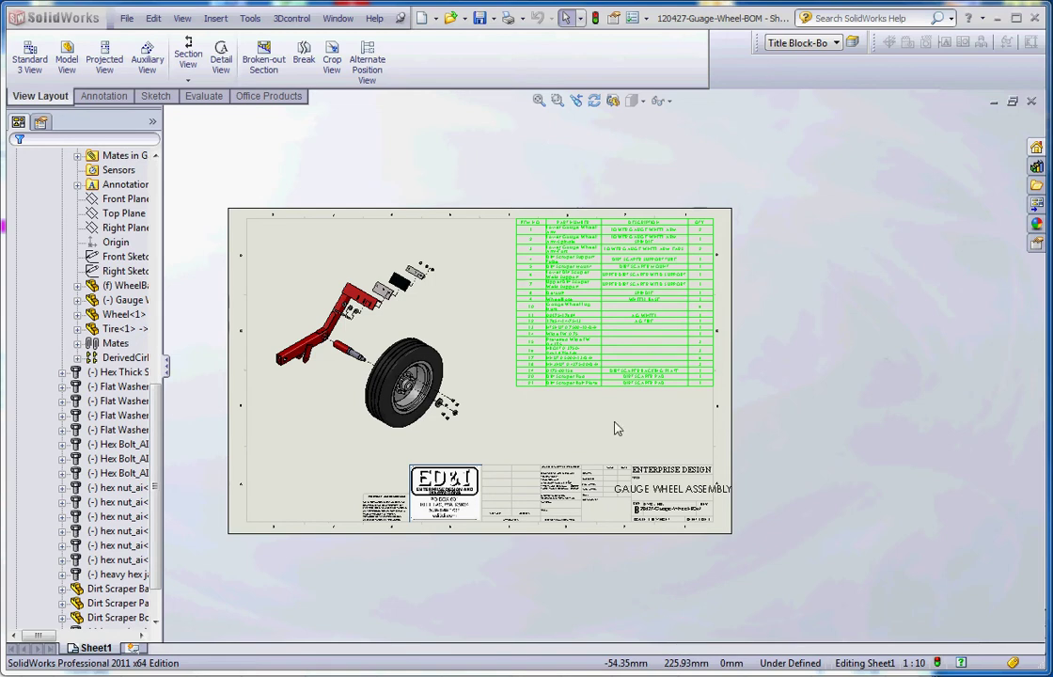
Zoom around the gauge wheel drawing sheet to locate the BOM table
mouse_move(639, 374)
click(639, 405)
scroll(635, 376, down, 3)
scroll(627, 390, down, 1)
scroll(612, 442, up, 4)
scroll(616, 282, down, 3)
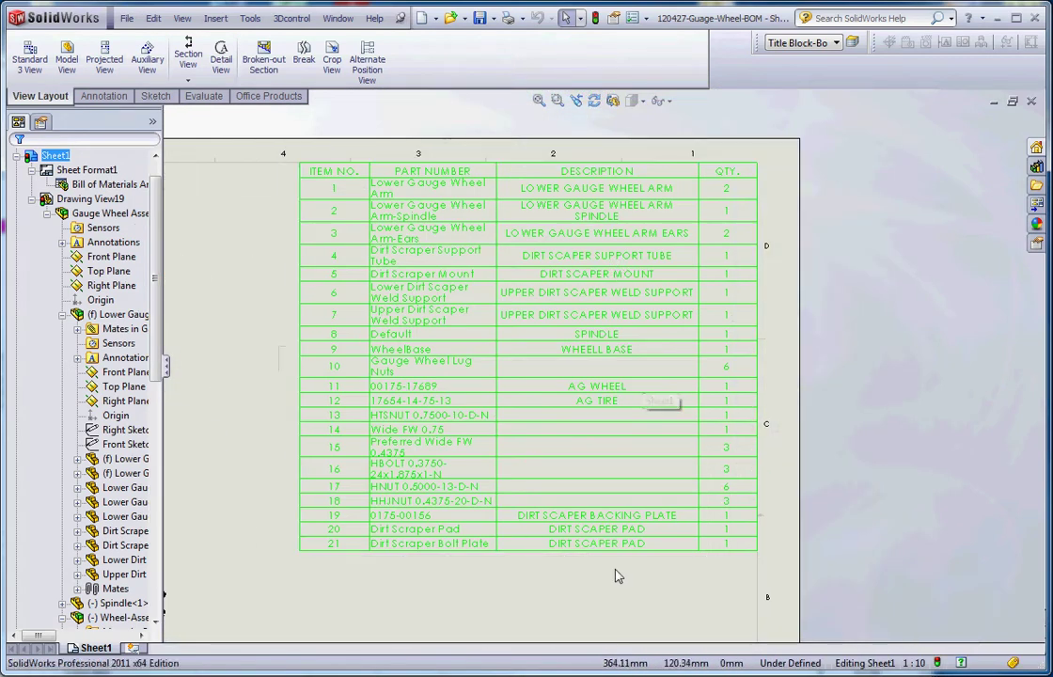
scroll(616, 569, down, 2)
scroll(618, 522, up, 3)
scroll(607, 407, up, 3)
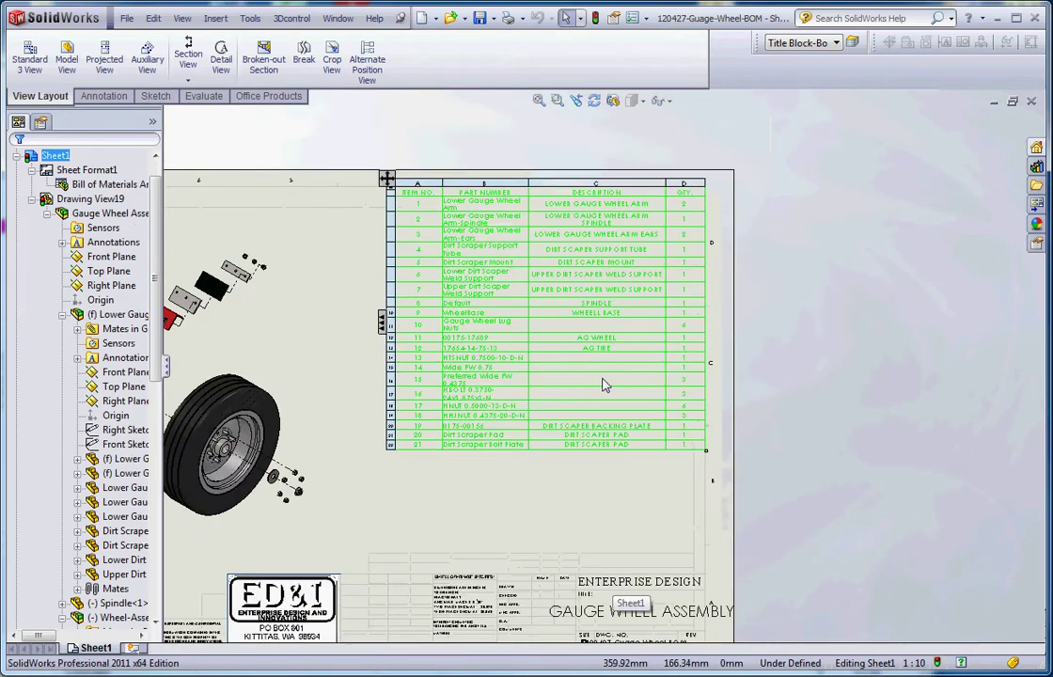
scroll(606, 386, down, 4)
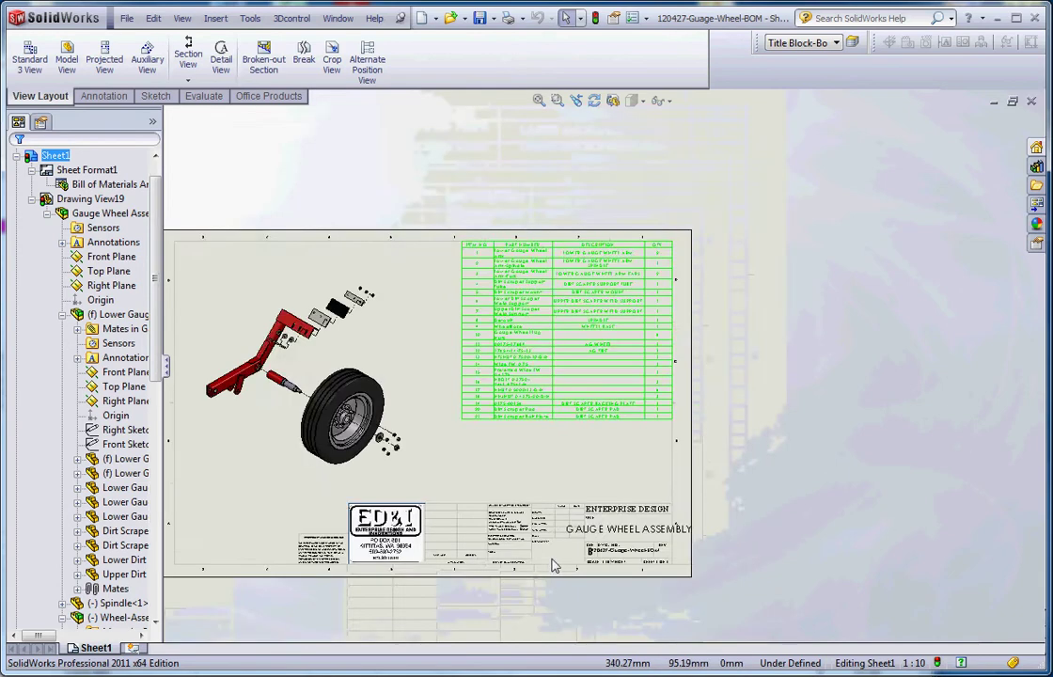
scroll(554, 565, up, 5)
scroll(583, 395, down, 6)
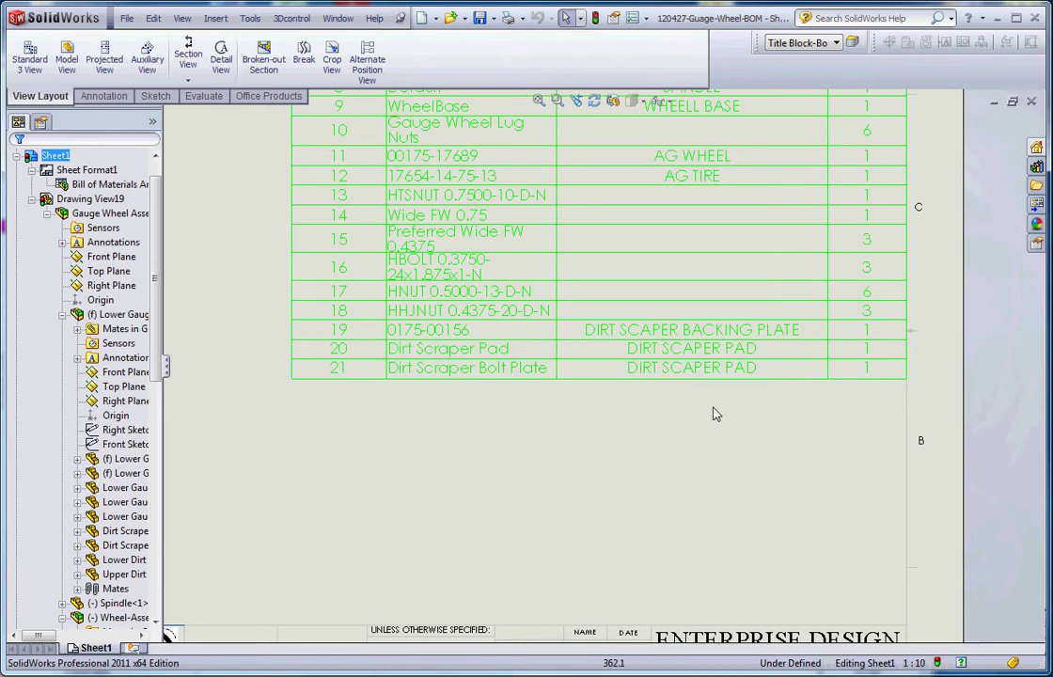
key(f)
scroll(437, 292, down, 10)
scroll(628, 376, up, 5)
scroll(583, 352, down, 3)
Open dirt scraper bolt plate.sldprt from the Dirt Scraper Bolt Plate BOM row's context menu
click(583, 352)
right_click(583, 350)
scroll(872, 457, up, 4)
scroll(872, 456, up, 3)
scroll(800, 451, down, 8)
click(732, 438)
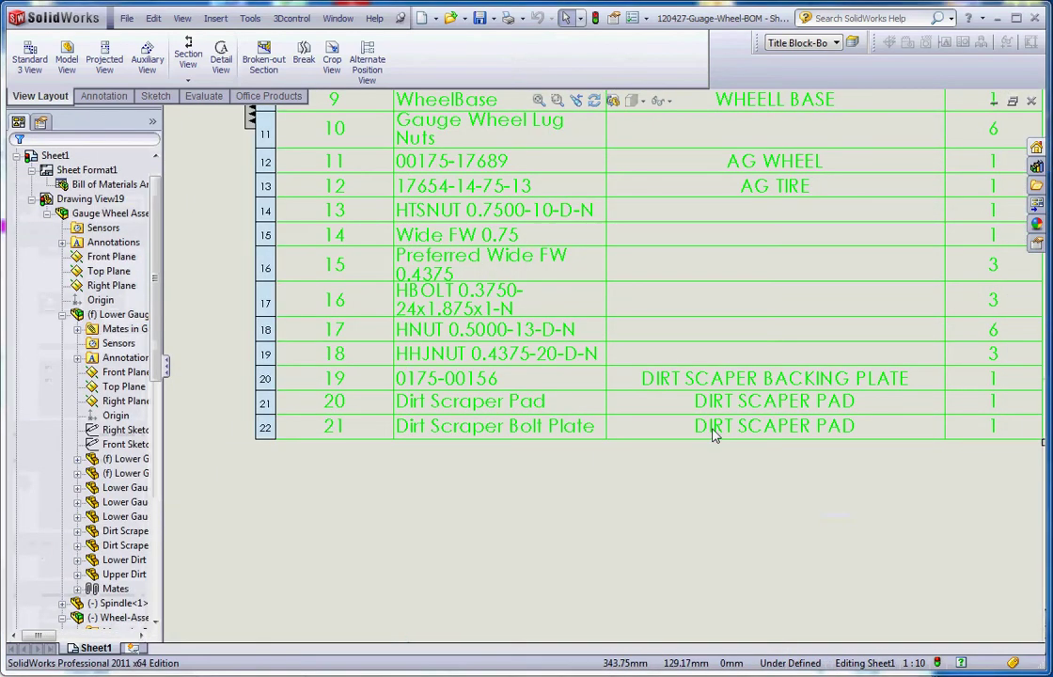
right_click(715, 435)
click(782, 489)
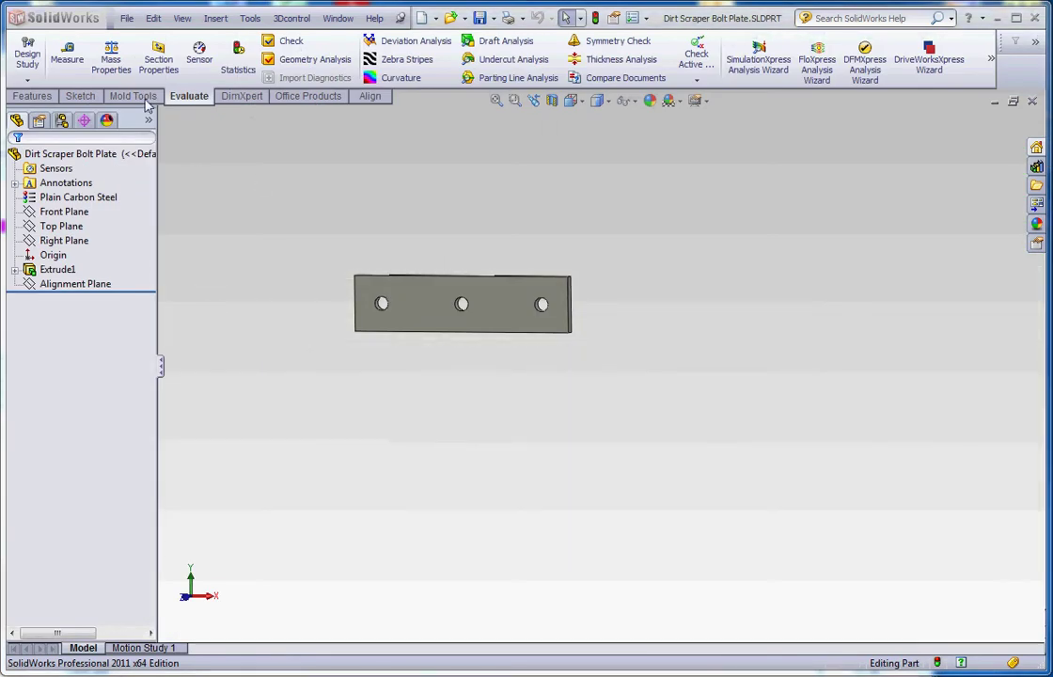
Start Save As for the part, dismissing the references warning and keeping the part file type
click(126, 19)
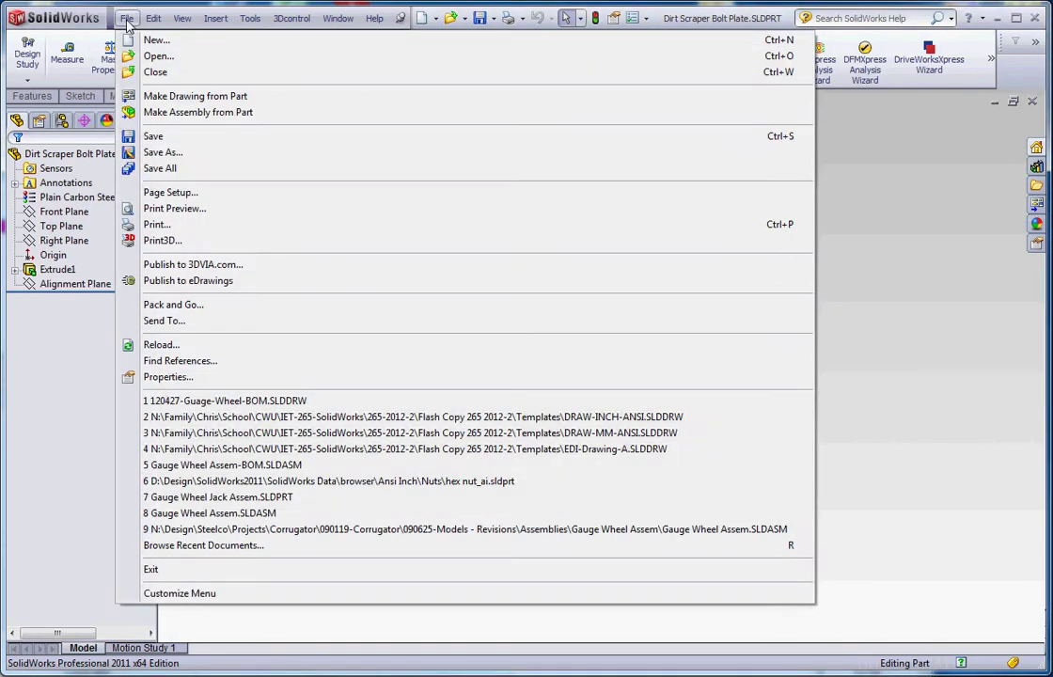
click(150, 152)
click(611, 255)
click(412, 462)
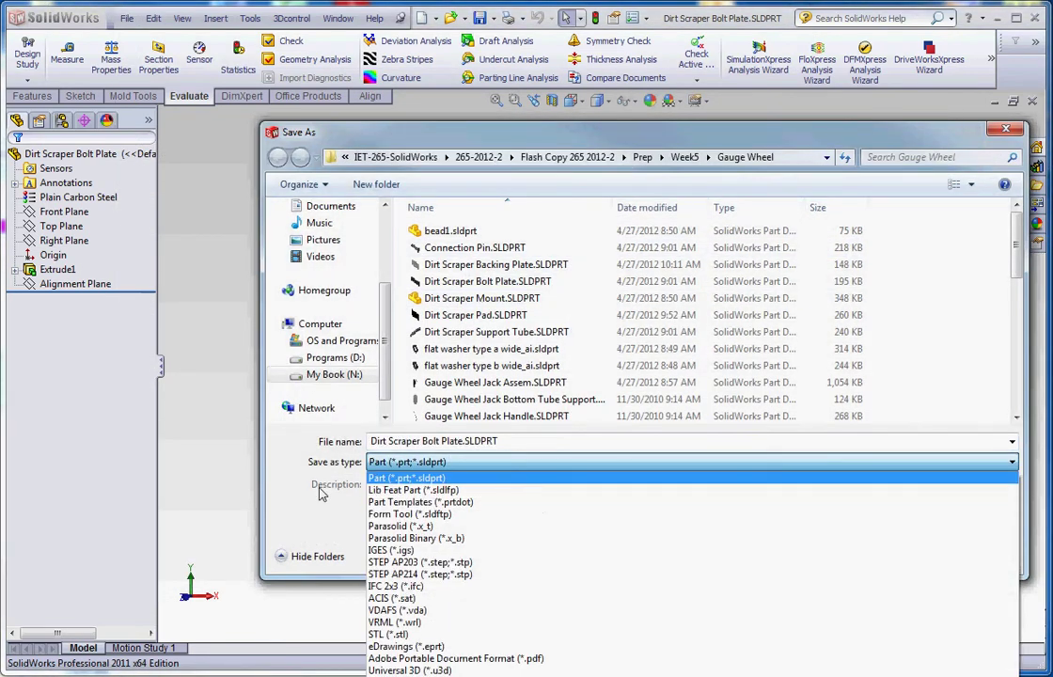
click(367, 523)
Correct SCAPER to SCRAPER in the description and save over the existing part file
click(393, 485)
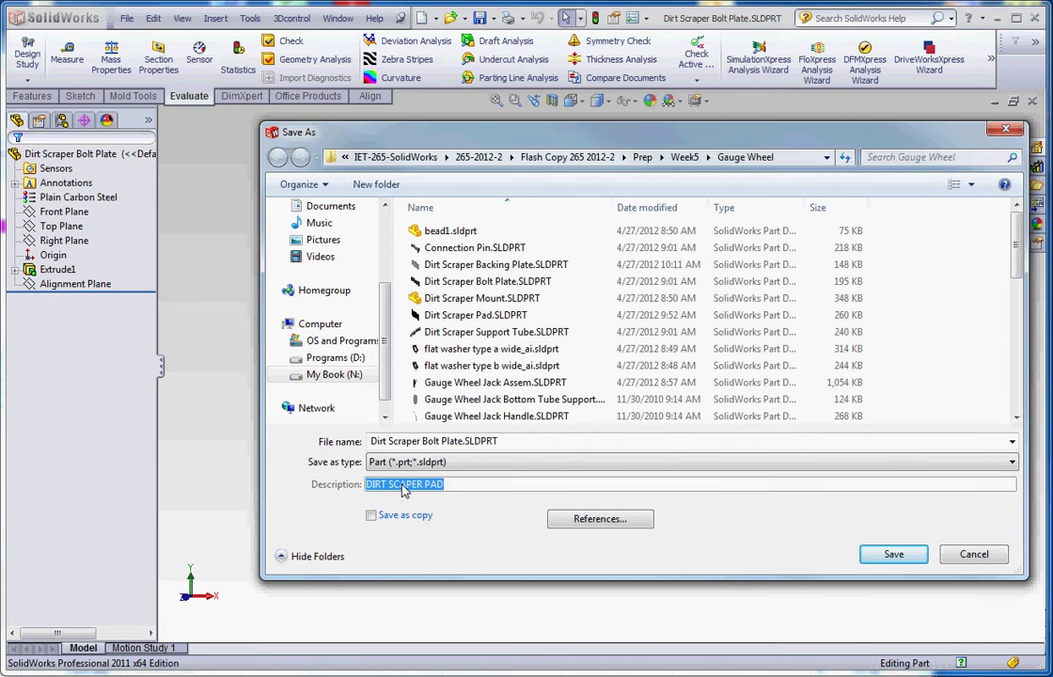
click(399, 484)
text(R)
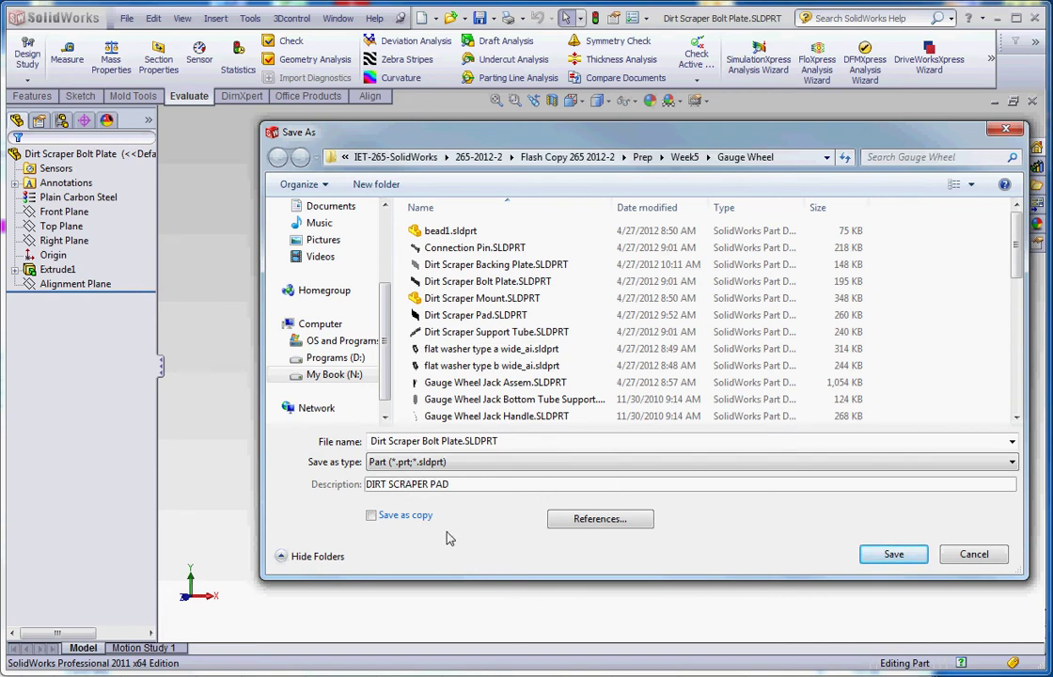
click(899, 556)
click(407, 430)
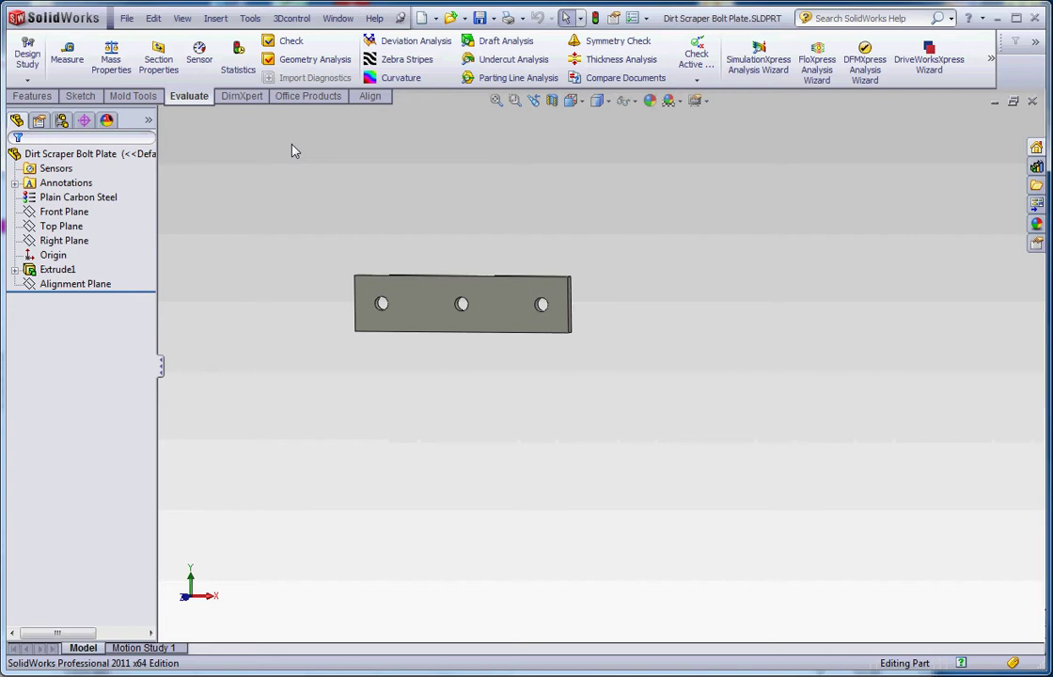
Inspect the bolt plate's Default configuration properties in the ConfigurationManager and close them unchanged
click(62, 120)
right_click(86, 172)
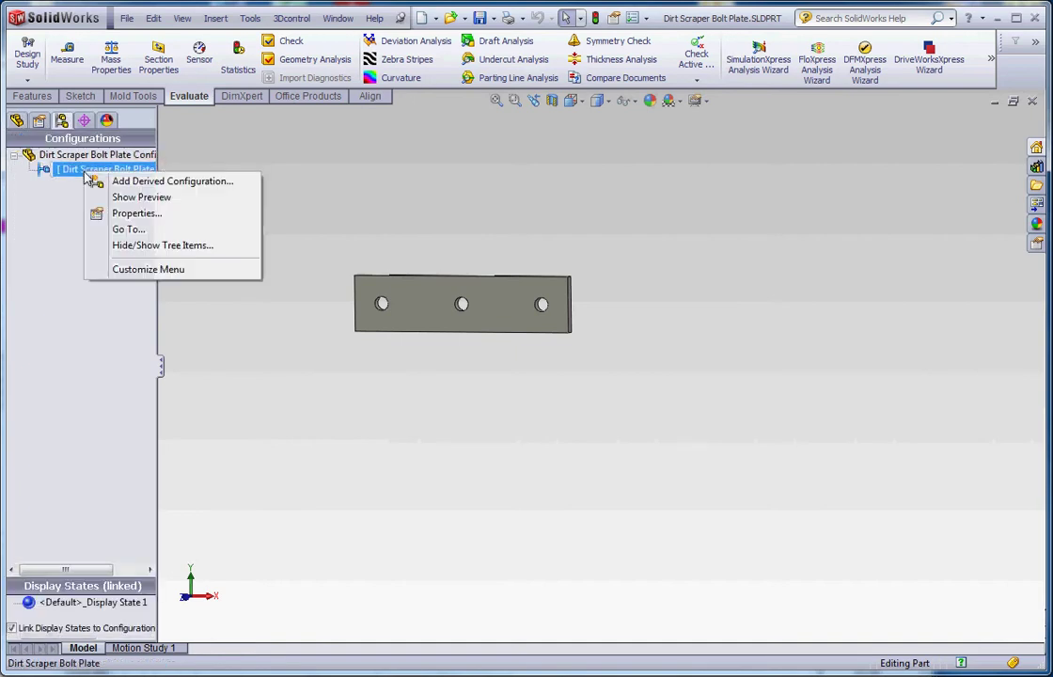
click(139, 215)
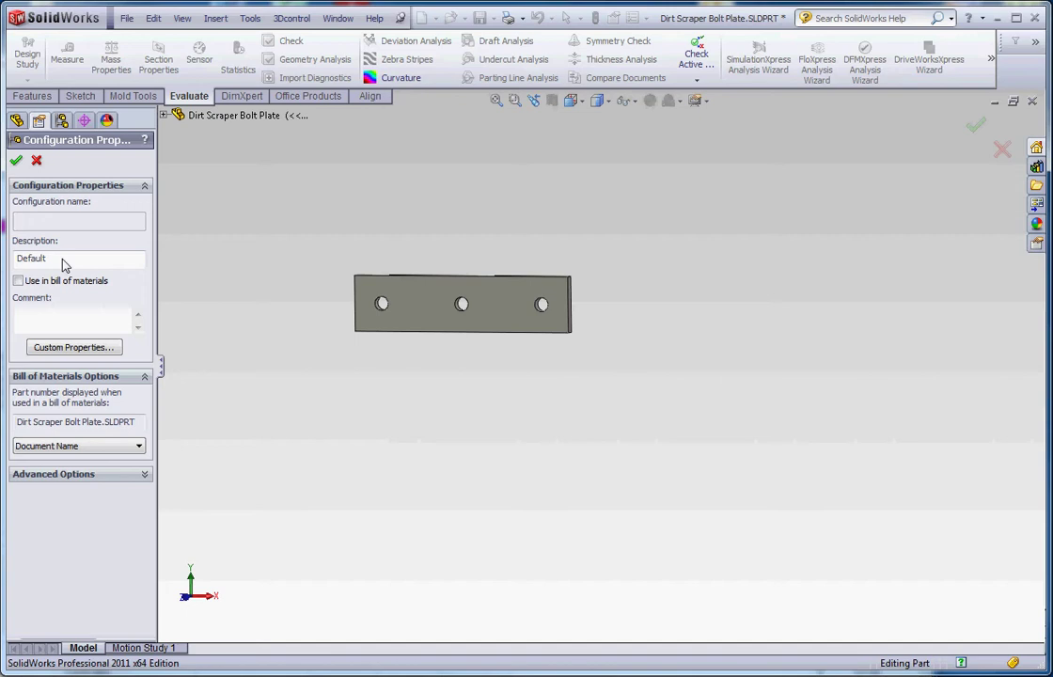
click(36, 160)
click(126, 19)
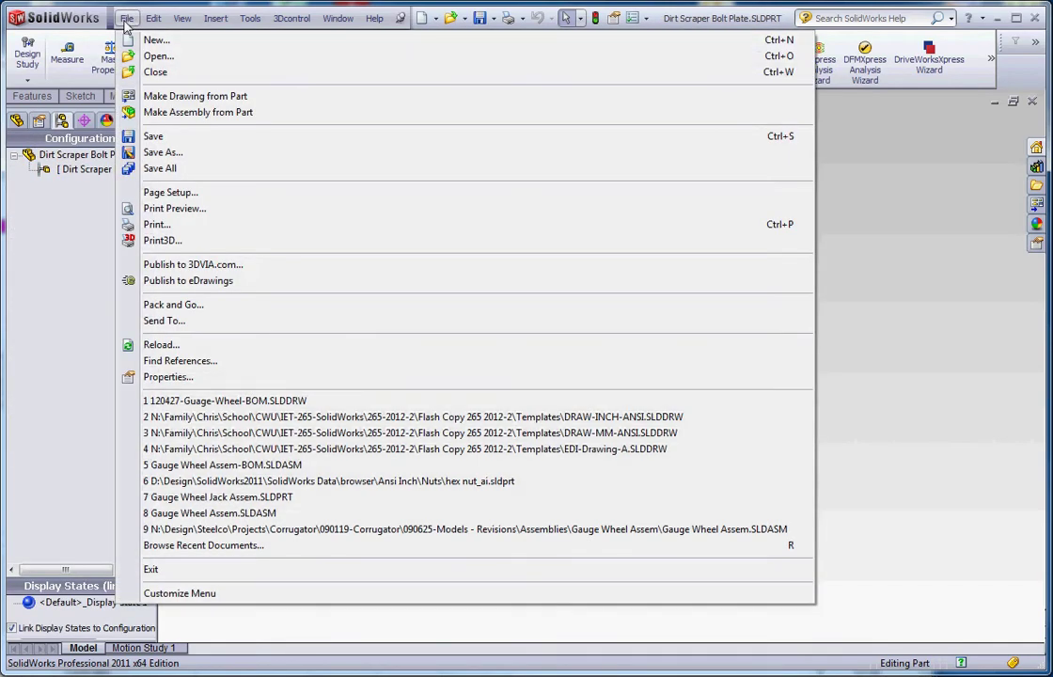
Add a configuration-specific Description property in row 4 reading DIRT SCRAPPER PAD2 and apply it
click(187, 382)
click(117, 259)
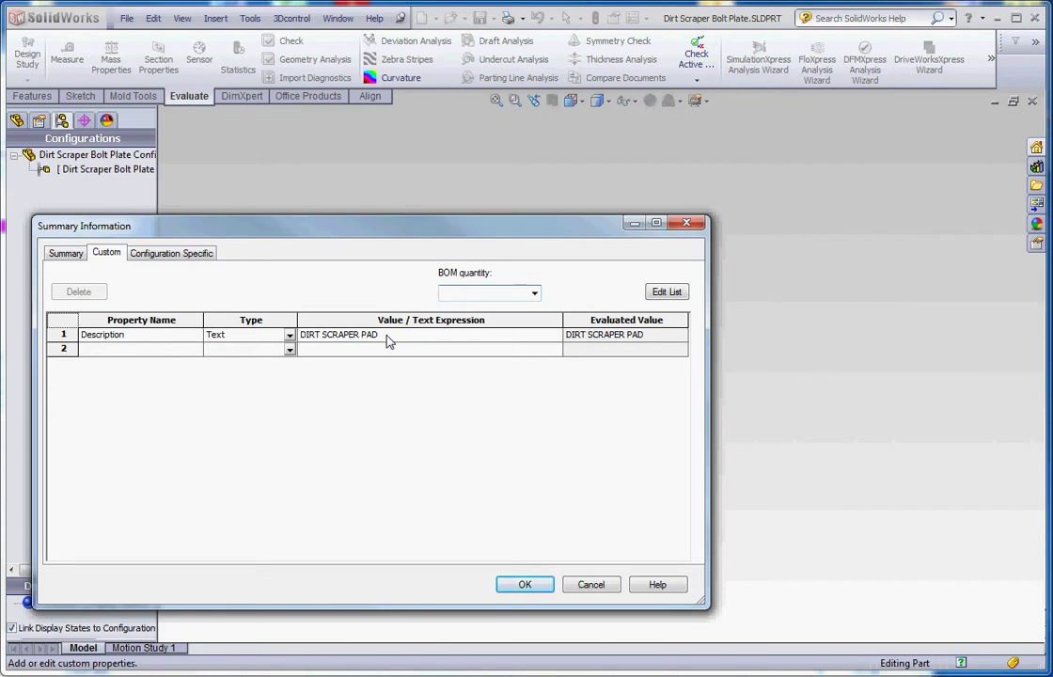
click(178, 260)
click(200, 382)
click(199, 381)
click(133, 393)
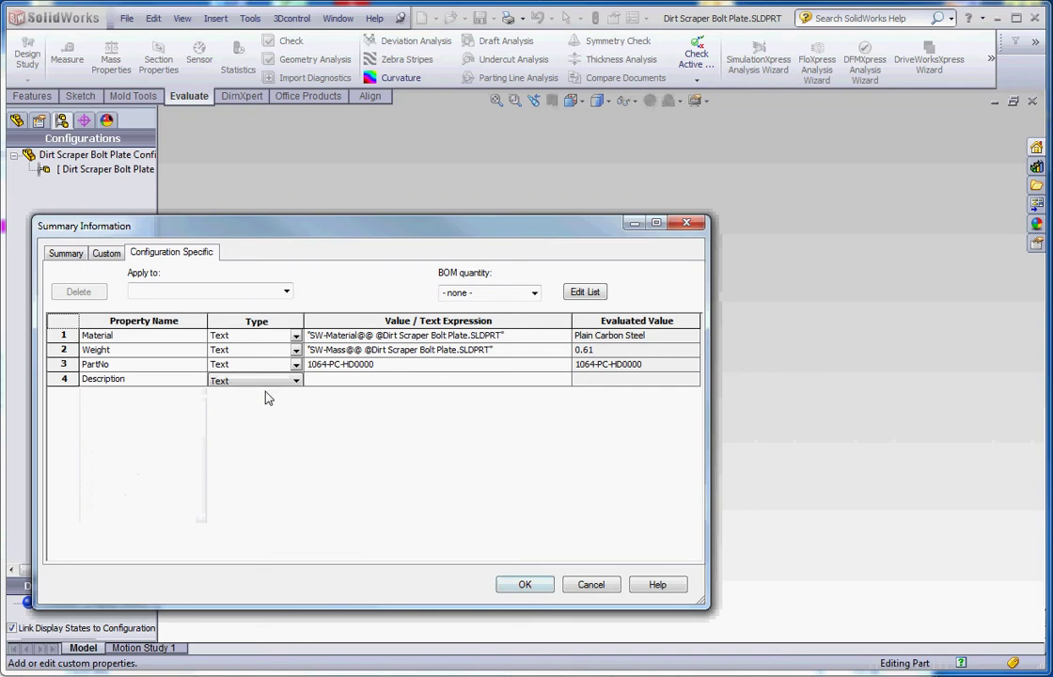
click(366, 380)
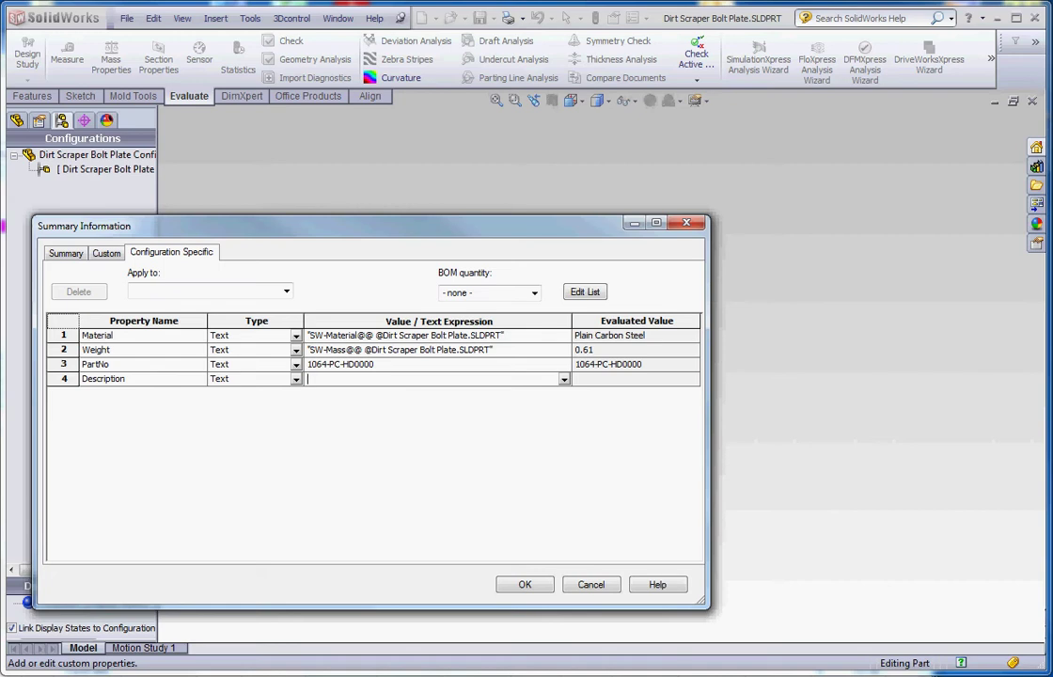
text(DIRT SCRAPPER PAD2)
click(528, 587)
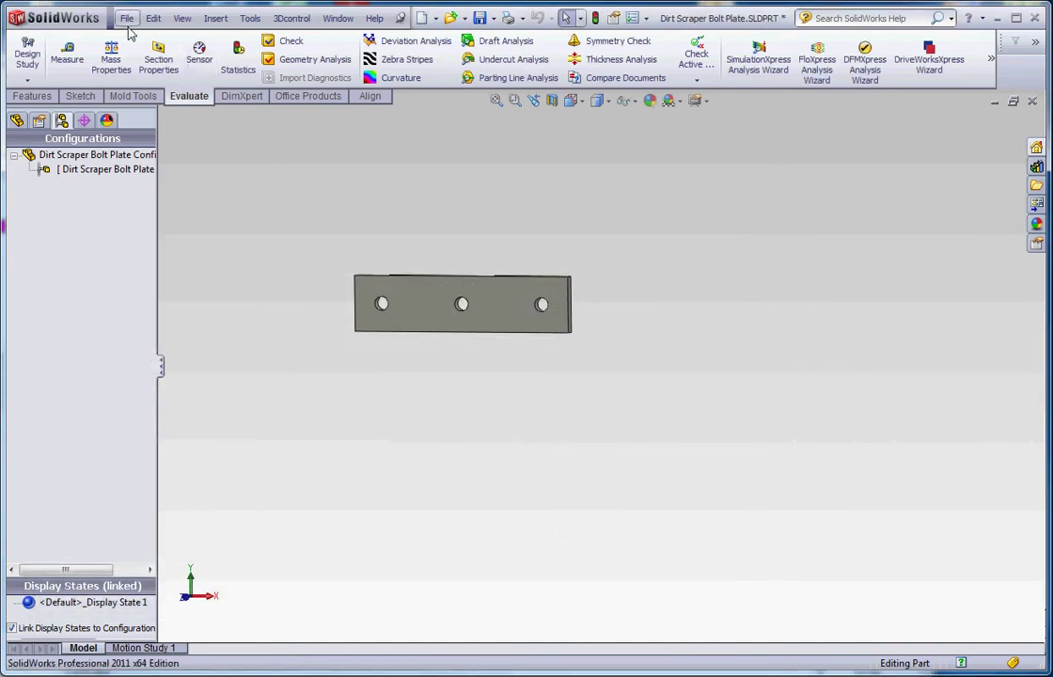
Save and close the bolt plate, update the drawing sheets, and zoom to BOM row 21
click(121, 19)
click(155, 137)
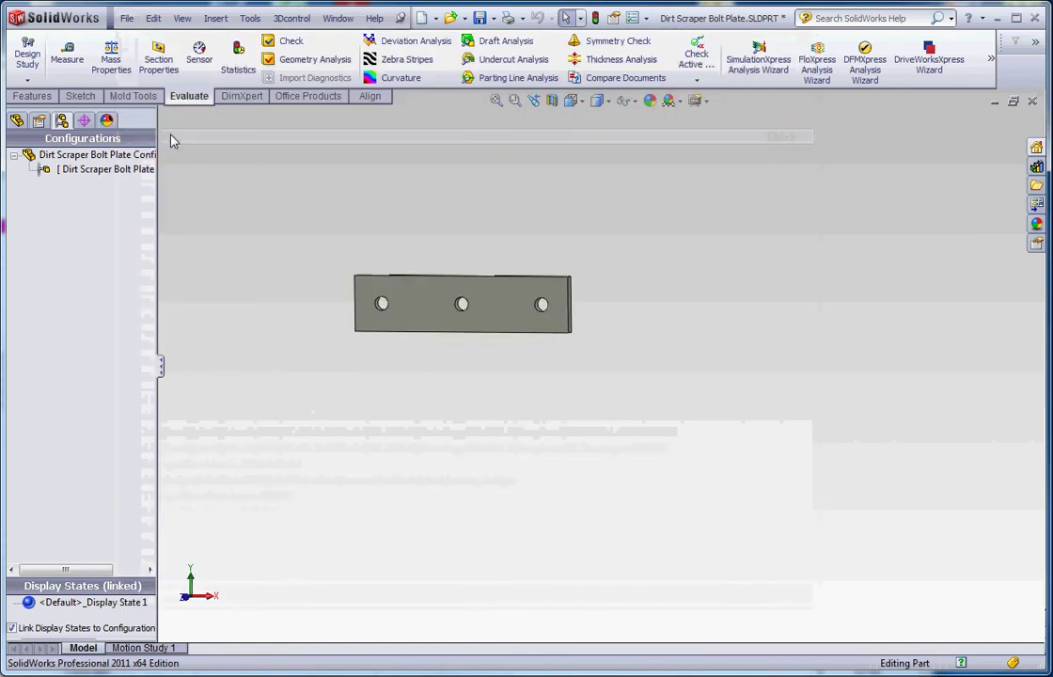
click(1033, 102)
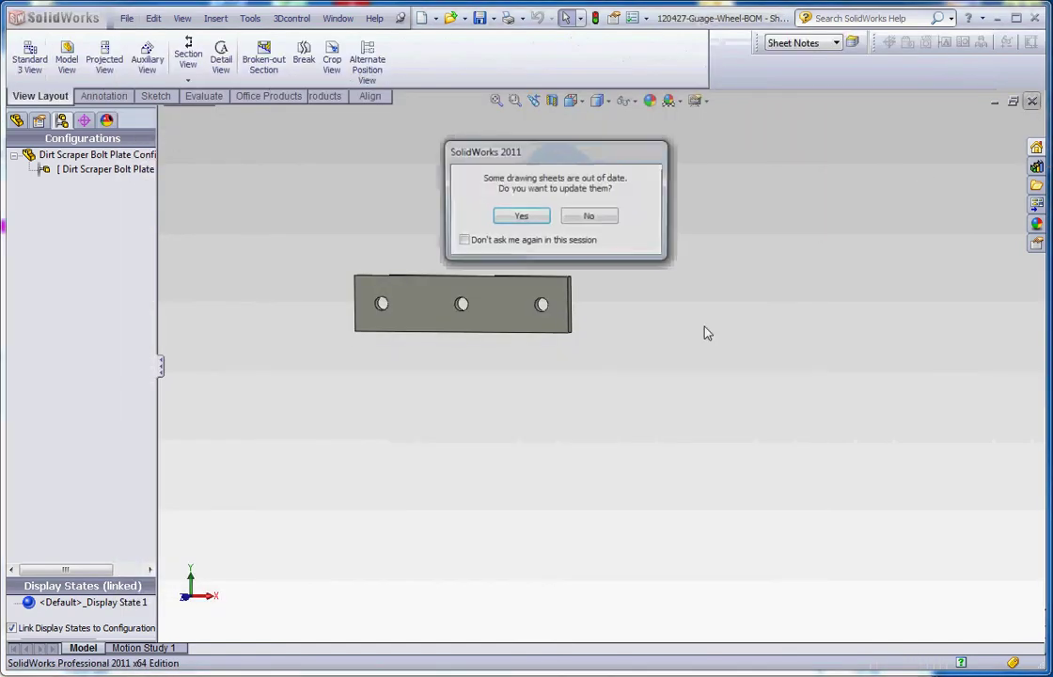
click(522, 219)
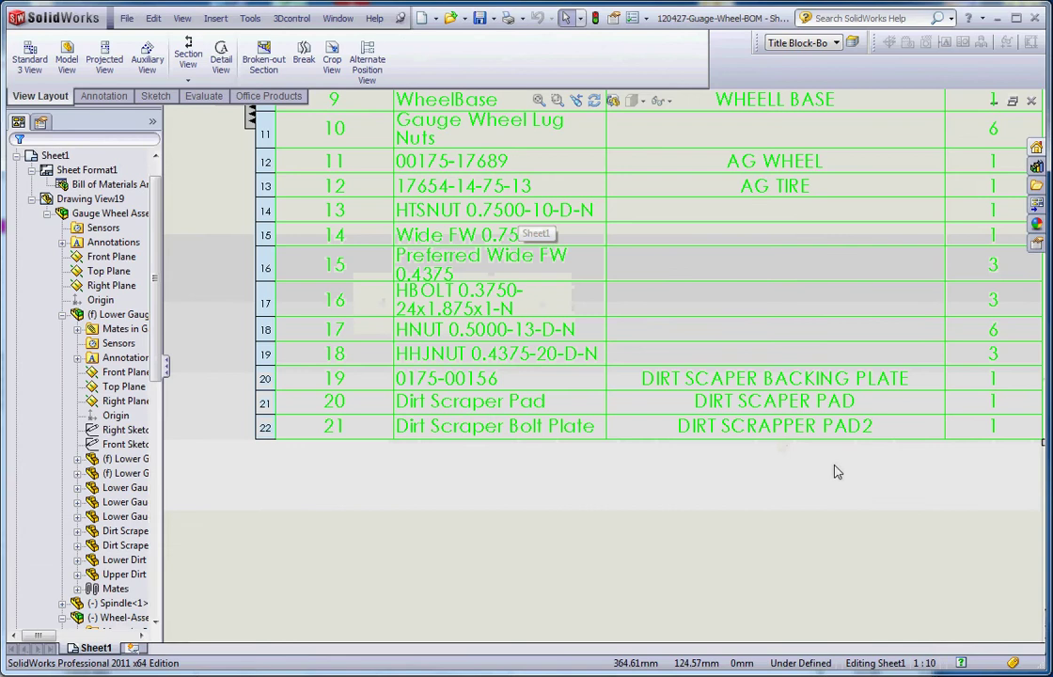
scroll(865, 494, up, 2)
scroll(762, 400, down, 2)
scroll(762, 400, down, 2)
scroll(762, 414, up, 3)
scroll(654, 402, down, 1)
scroll(654, 401, down, 1)
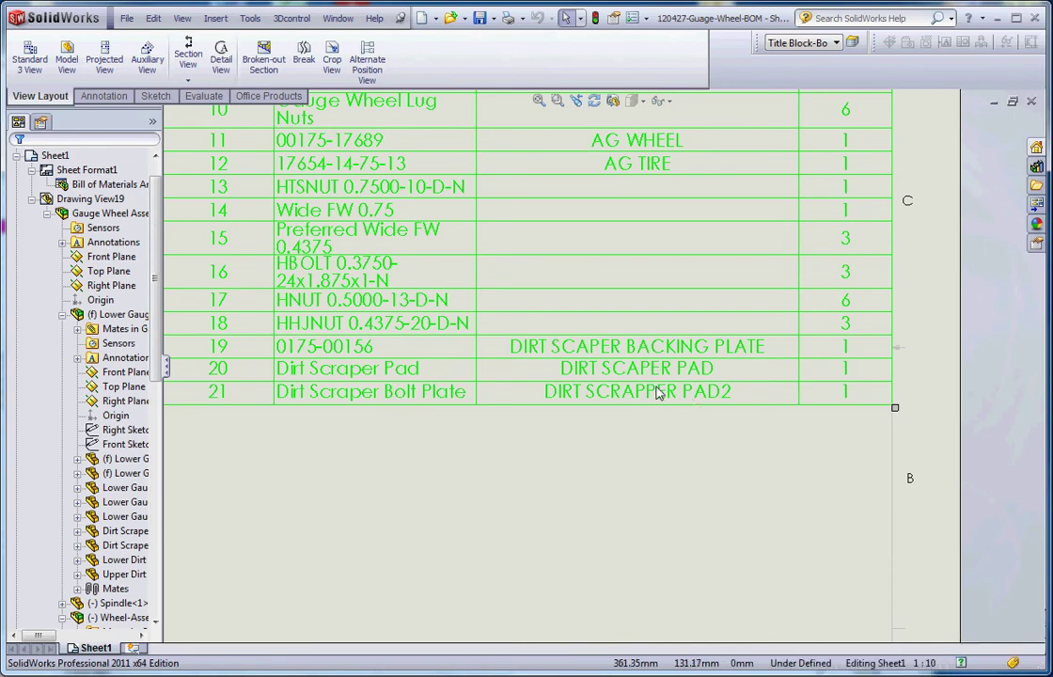
Retype row 21's BOM description as DIRT SCRAPPER PAD - 2, breaking the link, and finish the edit
double_click(658, 393)
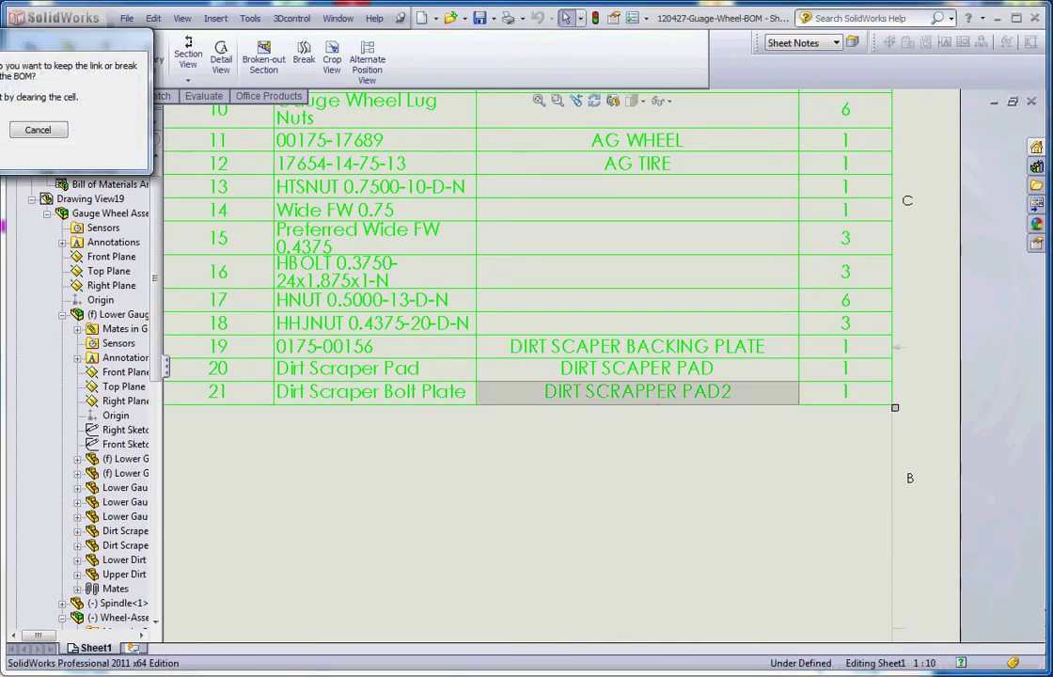
key(Return)
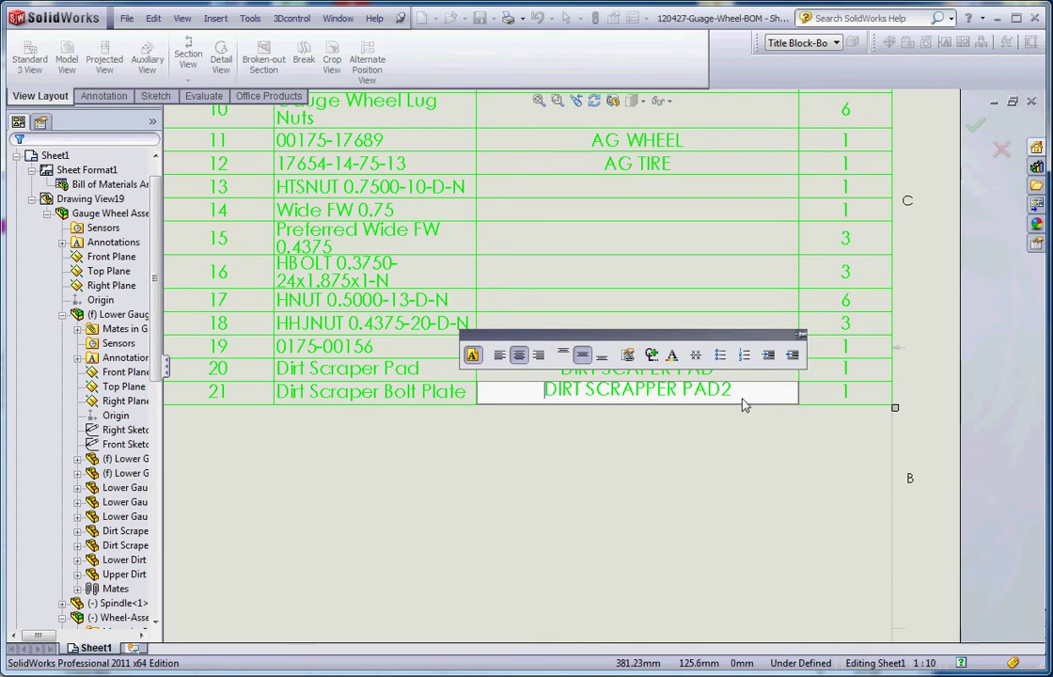
key(BackSpace)
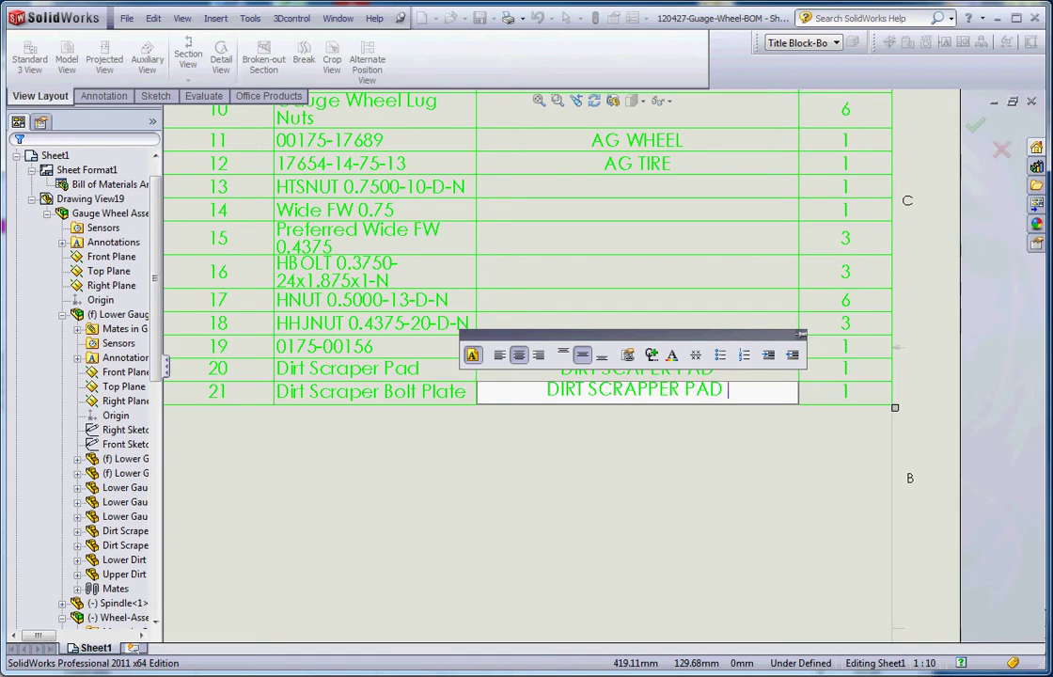
text(-2)
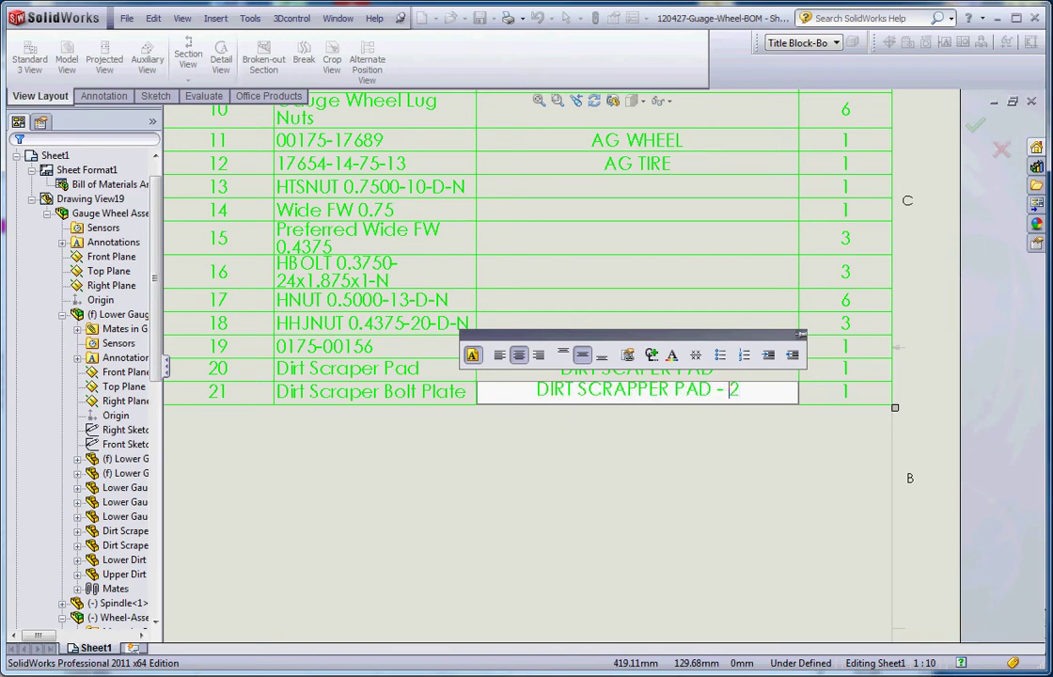
click(654, 489)
scroll(654, 482, up, 3)
scroll(648, 454, up, 3)
scroll(529, 329, down, 4)
scroll(426, 321, down, 5)
Open the bolt plate part and view its configuration-specific properties, PartNo and Description
right_click(419, 246)
key(Escape)
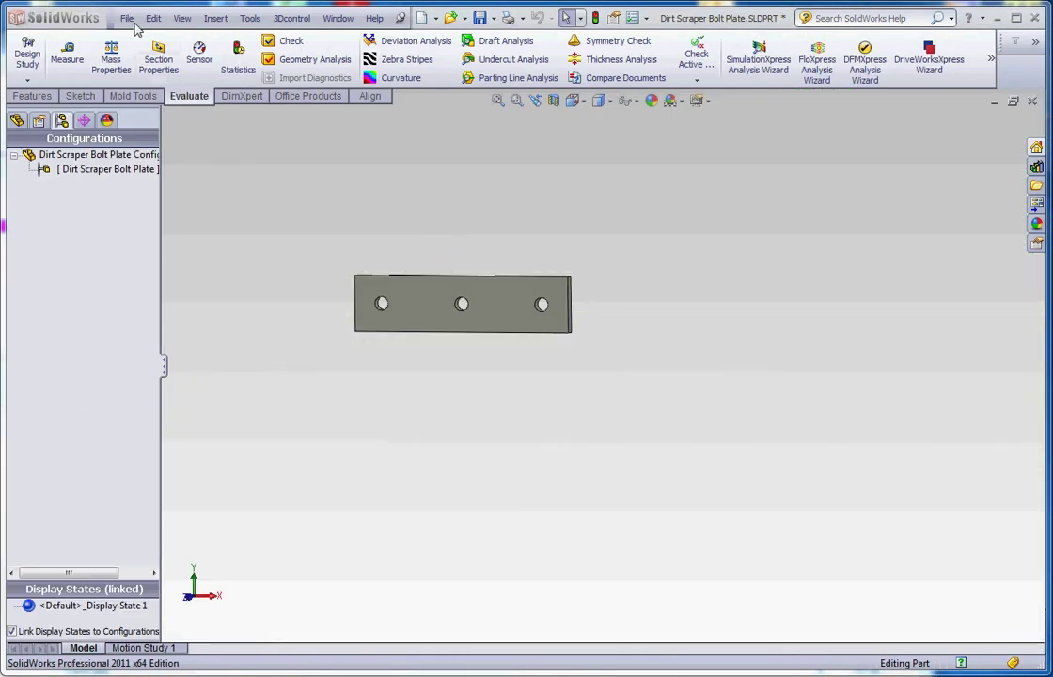
click(125, 19)
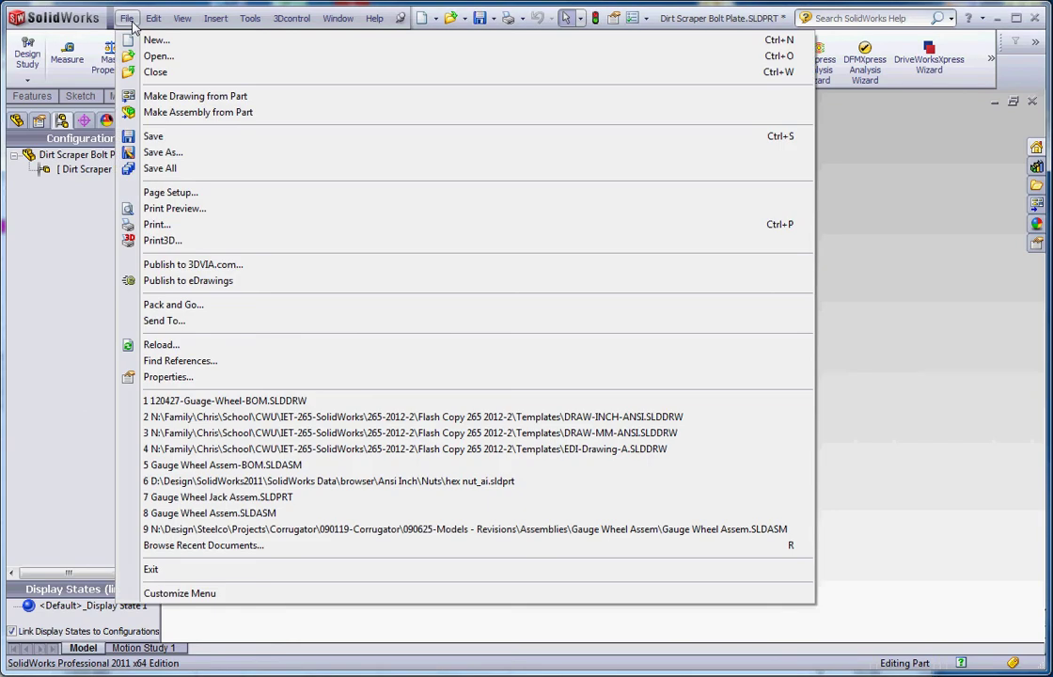
click(167, 376)
click(109, 254)
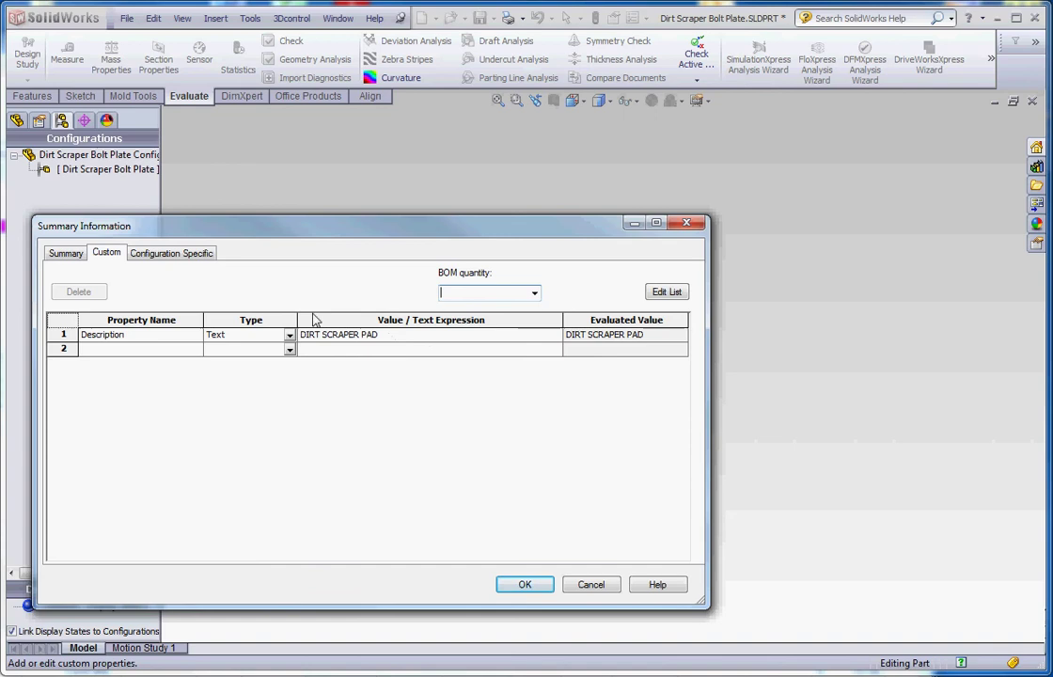
click(171, 253)
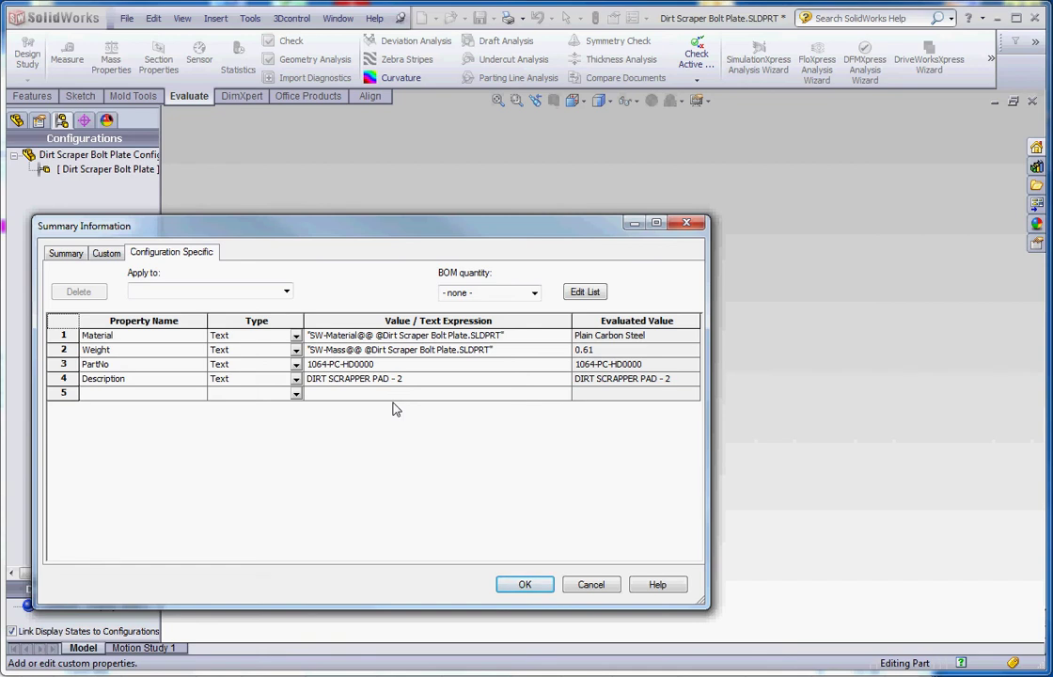
Close the properties and the bolt plate part saving changes, then zoom to BOM row 21
click(548, 589)
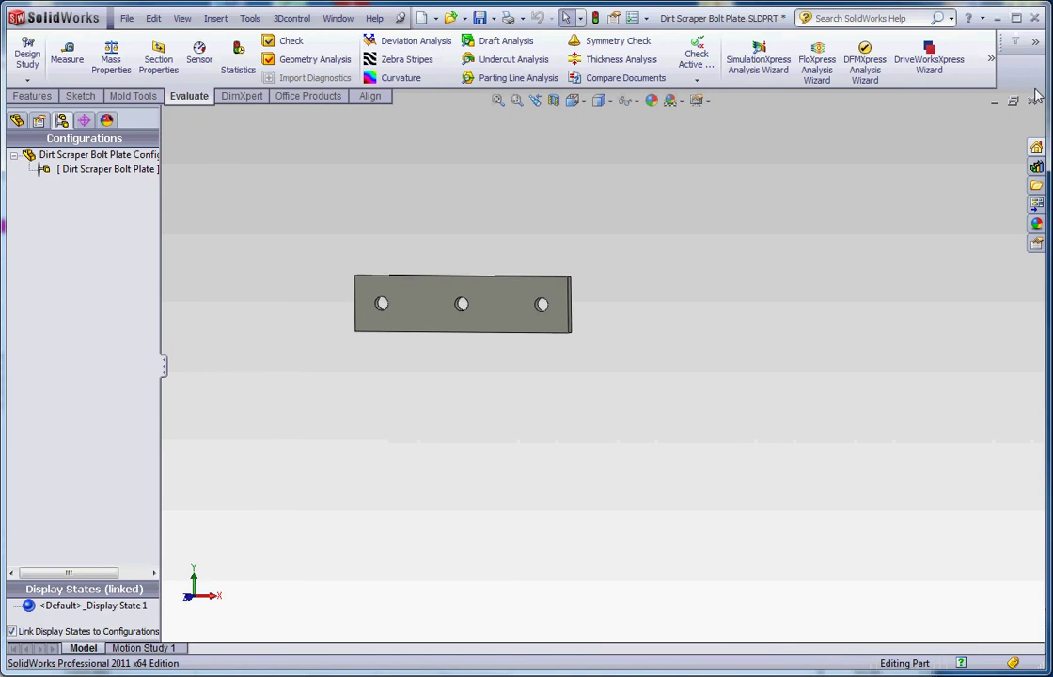
click(1032, 102)
click(356, 457)
scroll(411, 484, up, 2)
scroll(774, 426, up, 2)
scroll(774, 426, down, 4)
scroll(734, 481, up, 5)
scroll(627, 369, down, 5)
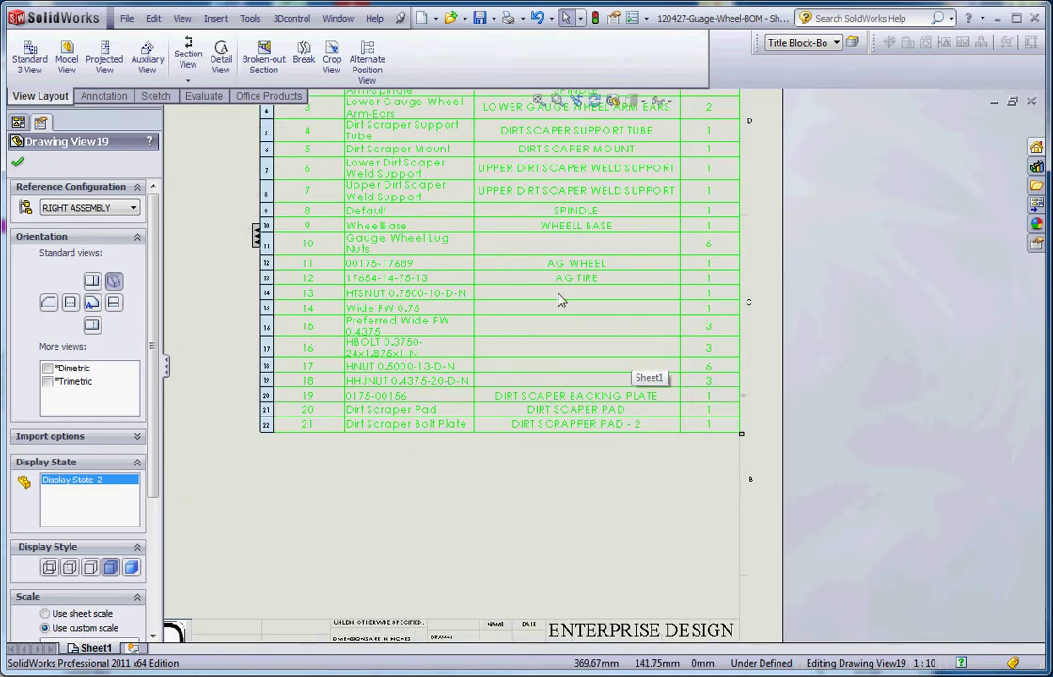
scroll(522, 329, up, 4)
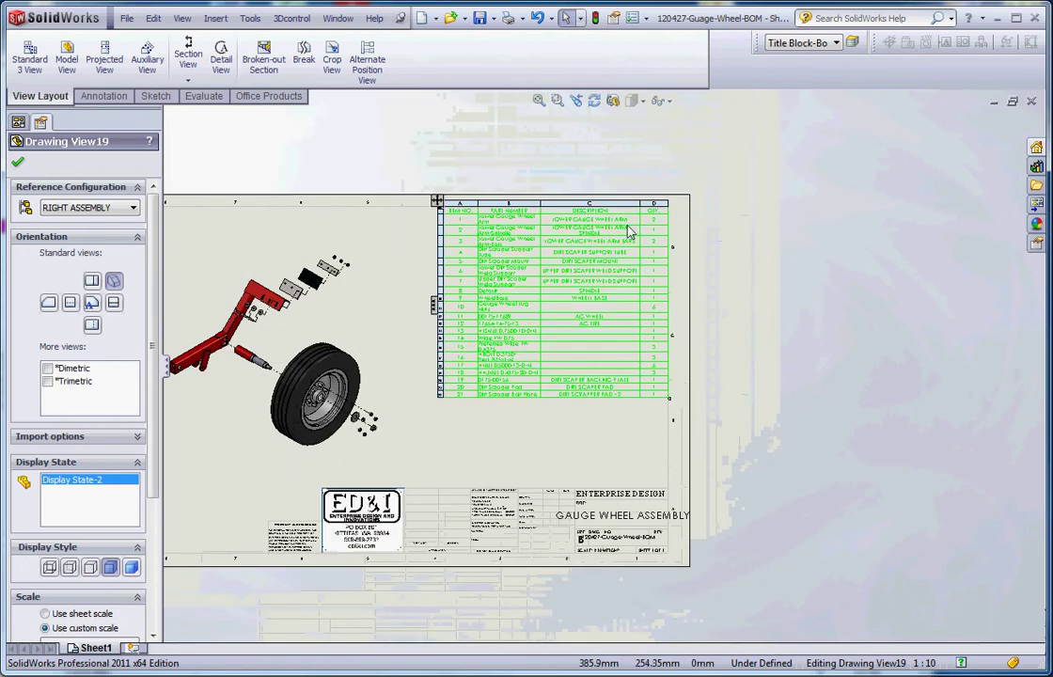
scroll(599, 263, down, 1)
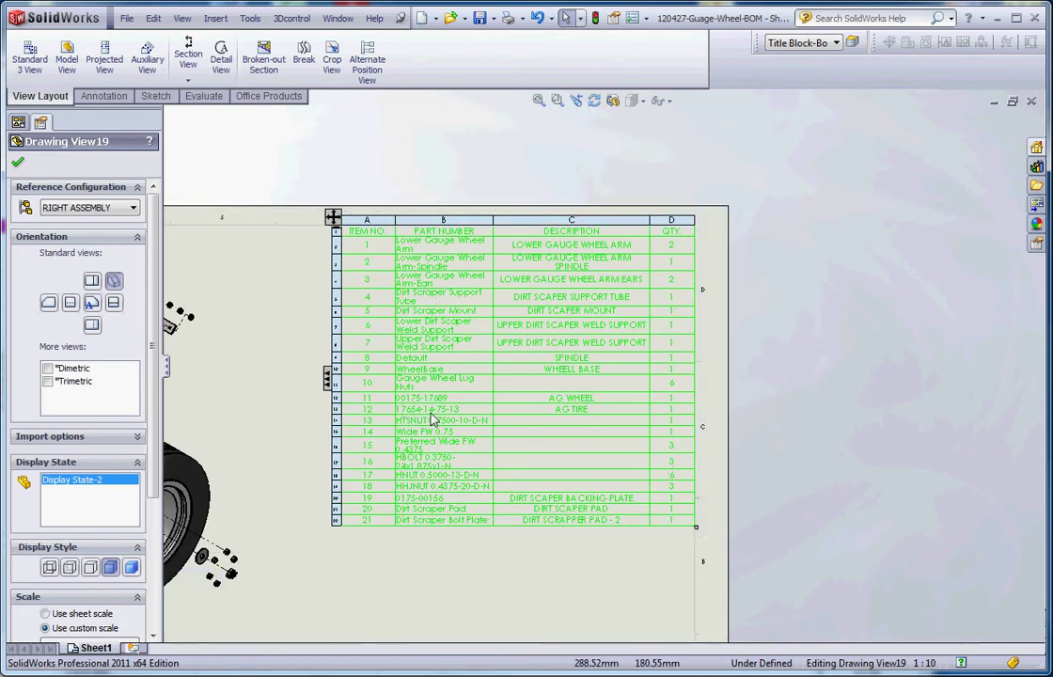
scroll(429, 421, down, 2)
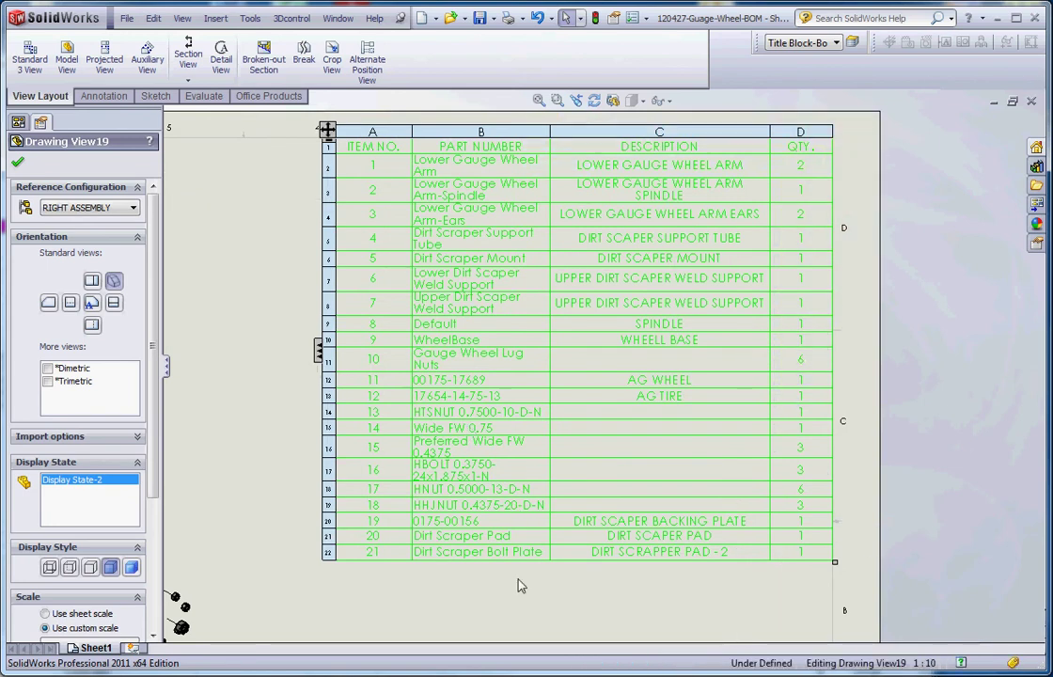
click(503, 589)
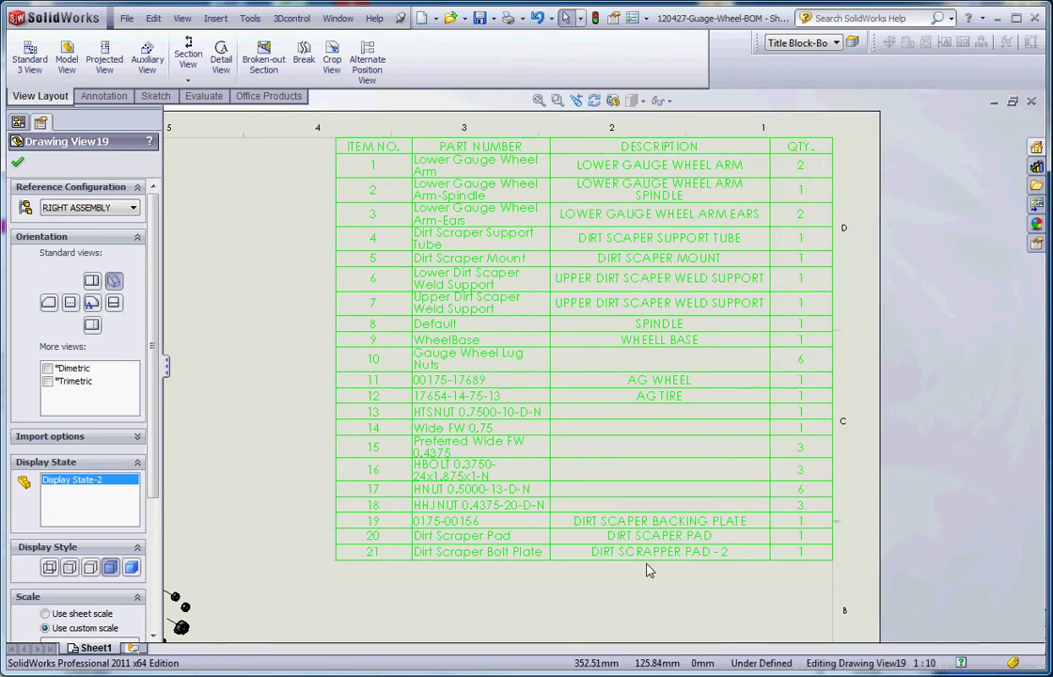
scroll(646, 568, down, 2)
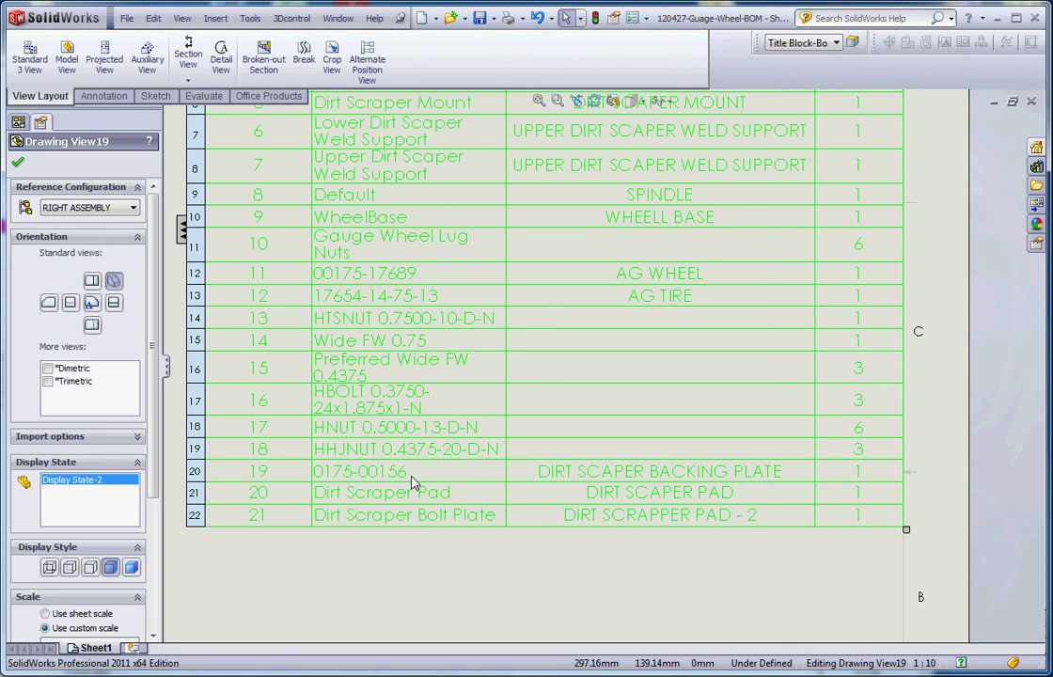
double_click(400, 516)
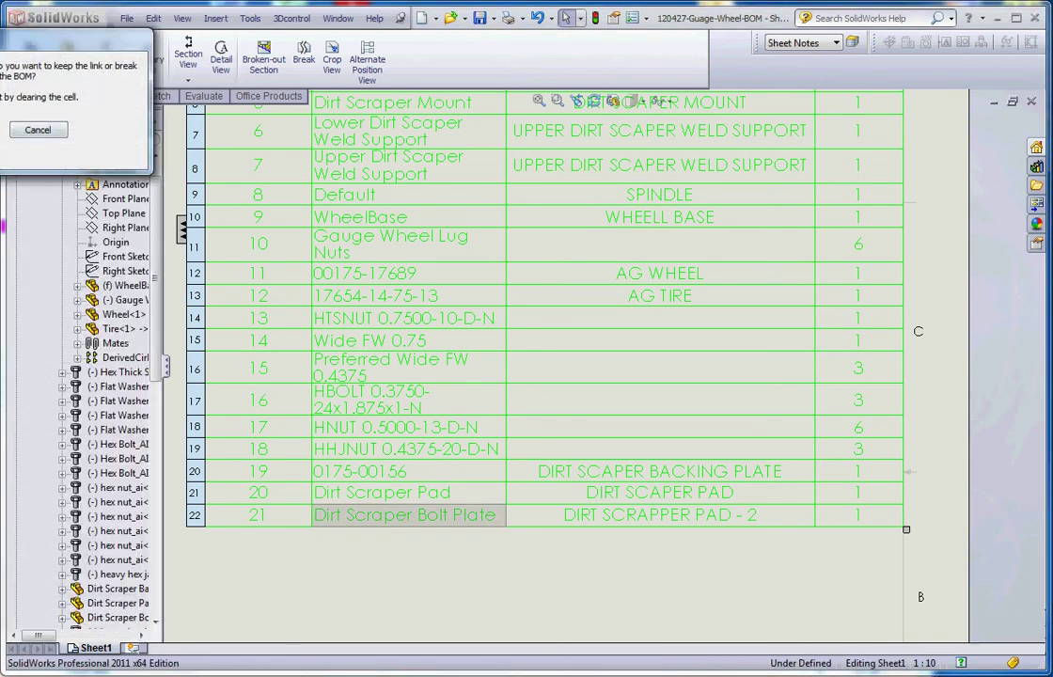
key(Return)
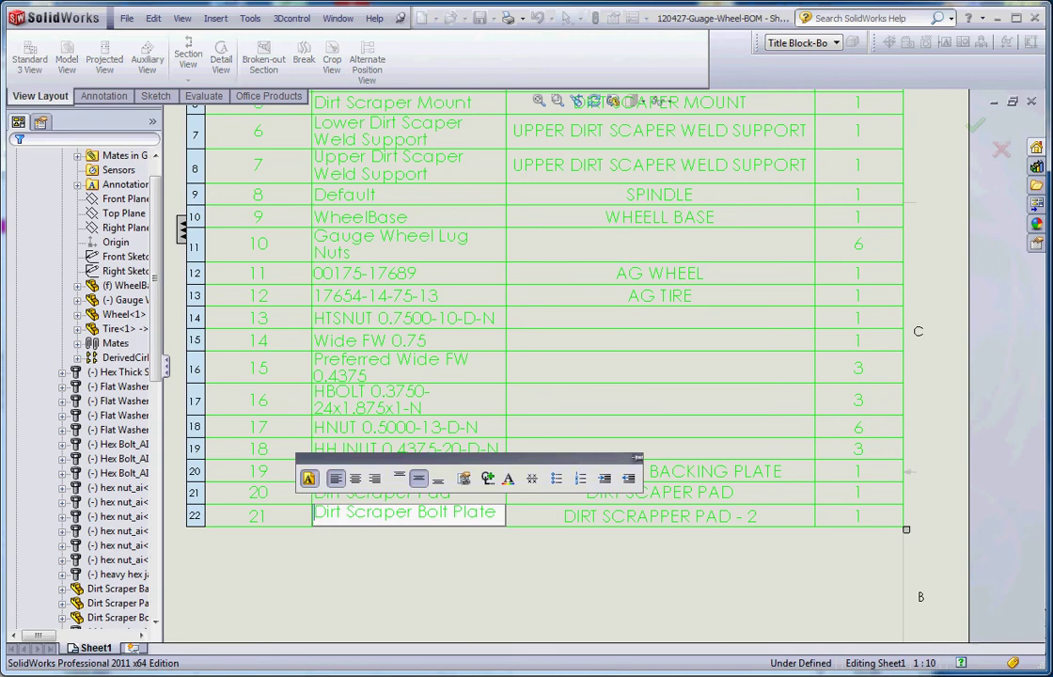
click(341, 512)
click(441, 512)
key(BackSpace)
key(BackSpace)
key(BackSpace)
key(BackSpace)
key(BackSpace)
key(BackSpace)
key(BackSpace)
key(BackSpace)
key(BackSpace)
key(BackSpace)
key(BackSpace)
key(BackSpace)
key(BackSpace)
key(BackSpace)
key(BackSpace)
key(BackSpace)
key(BackSpace)
key(BackSpace)
key(BackSpace)
key(BackSpace)
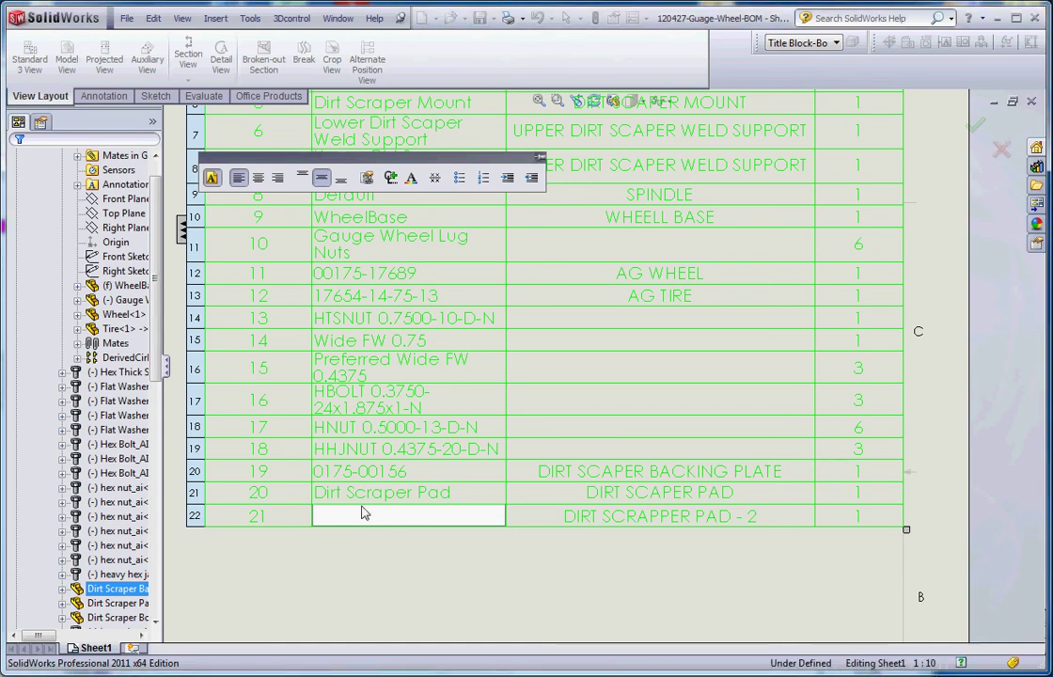
text(0175)
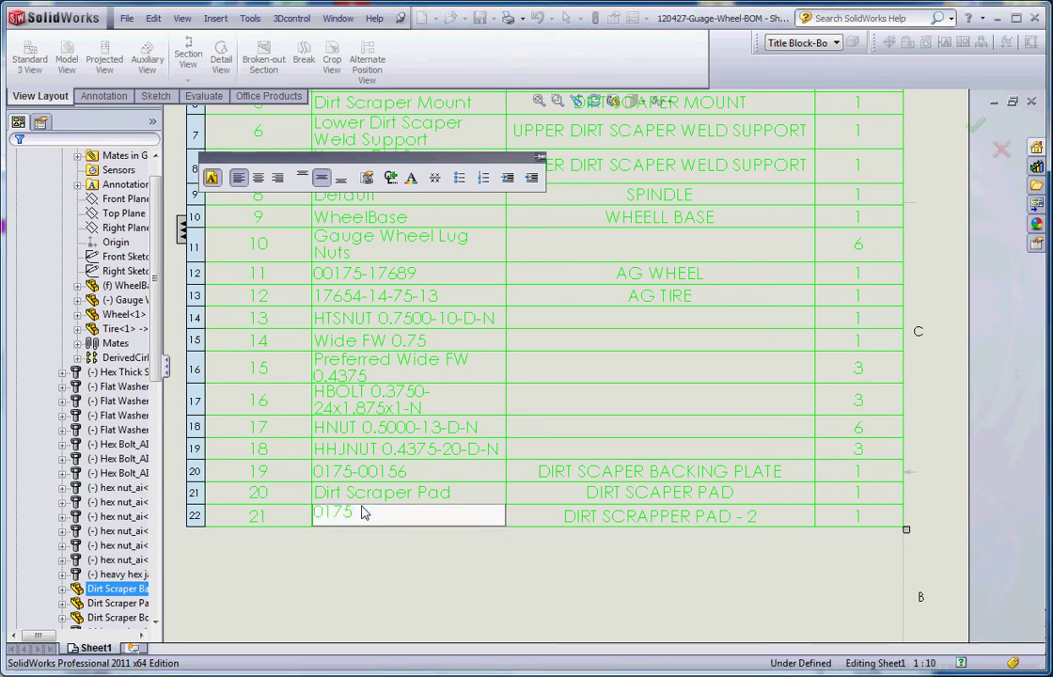
text(-007894)
Finish the part-number cell edit and zoom across the drawing to the bolt plate
click(432, 584)
scroll(433, 578, up, 4)
scroll(512, 447, up, 2)
scroll(519, 428, down, 6)
scroll(590, 442, up, 3)
scroll(475, 282, down, 6)
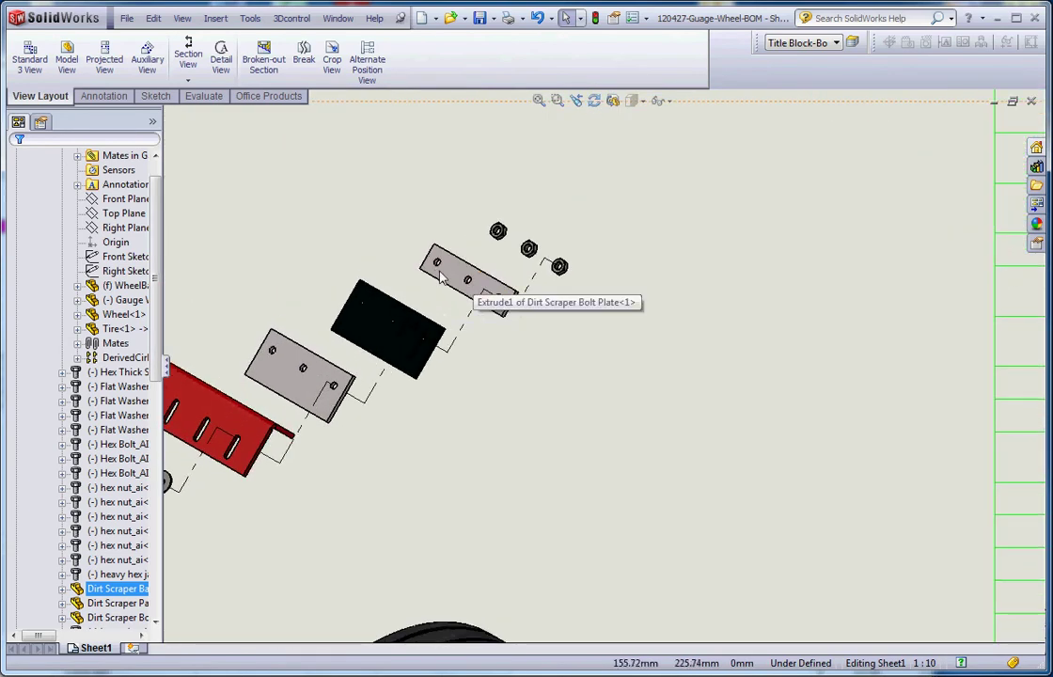
right_click(457, 271)
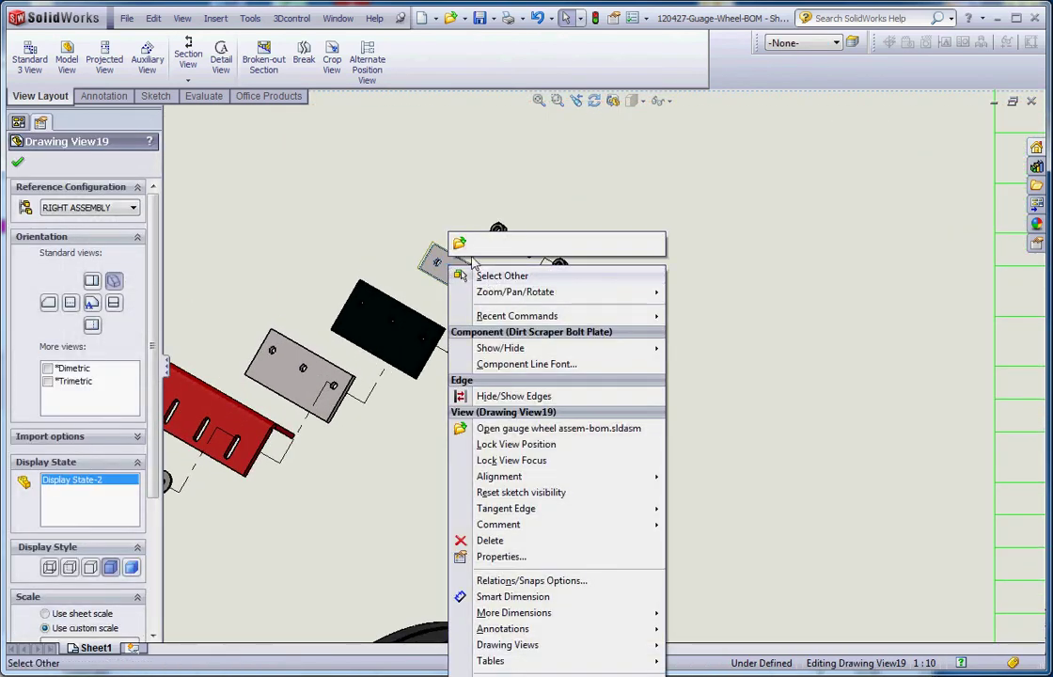
click(459, 244)
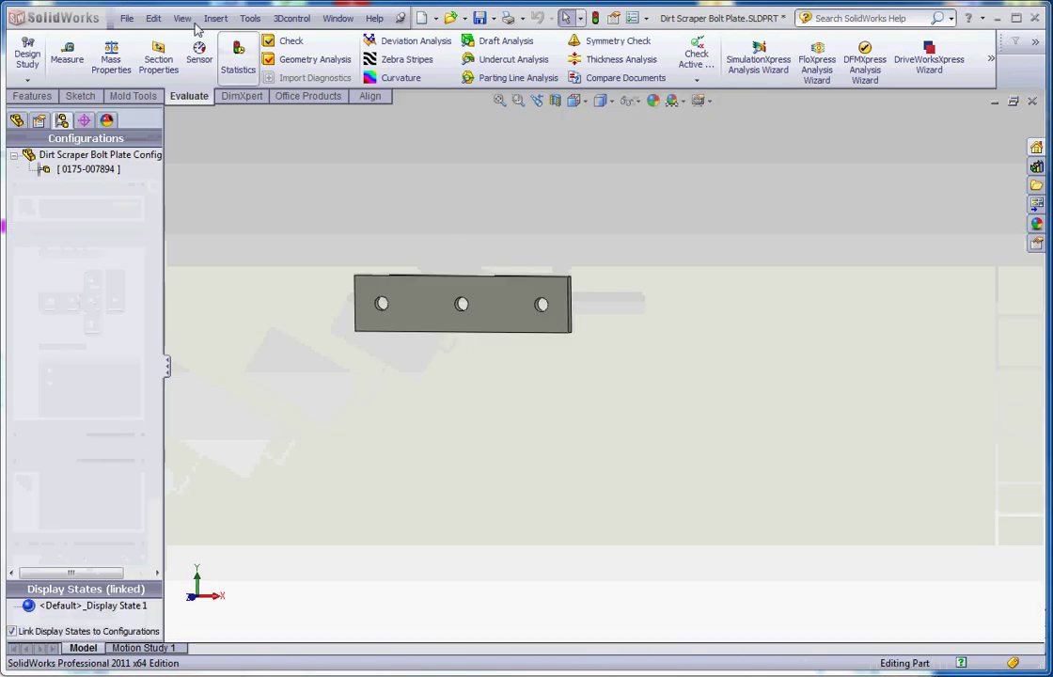
right_click(87, 171)
click(150, 218)
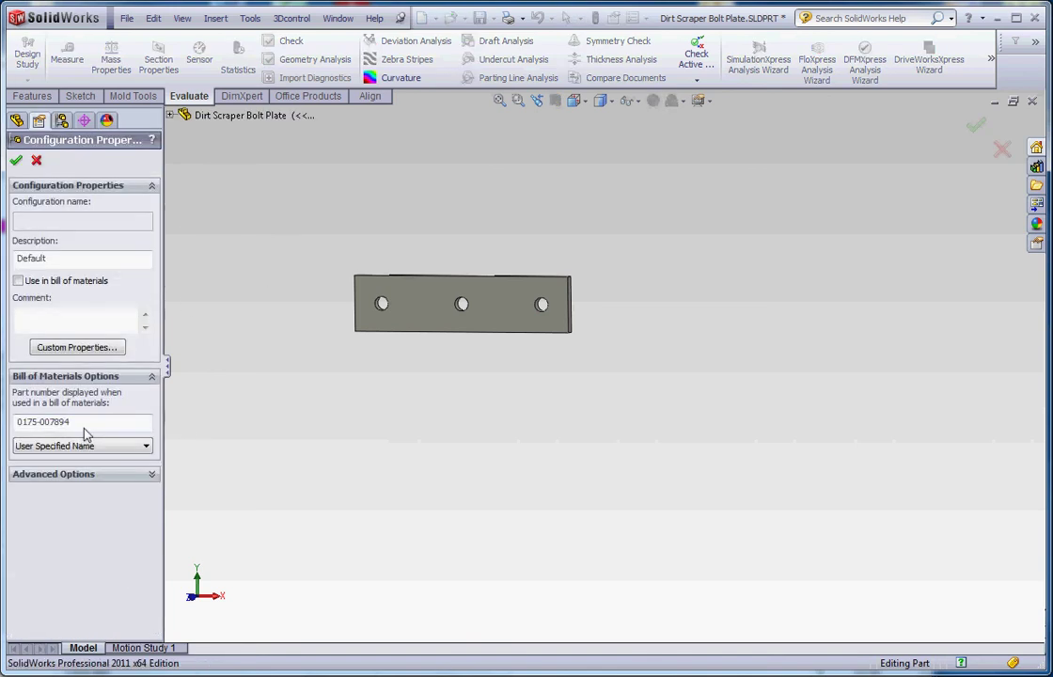
Review the bolt plate configuration's custom properties and close them unchanged
click(77, 347)
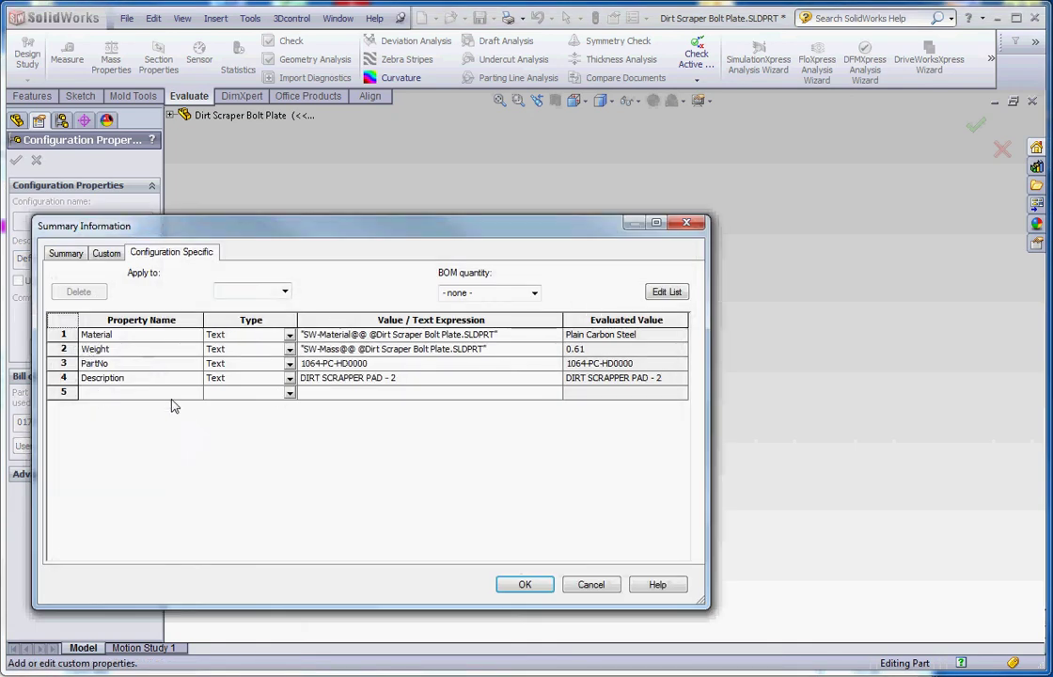
click(525, 585)
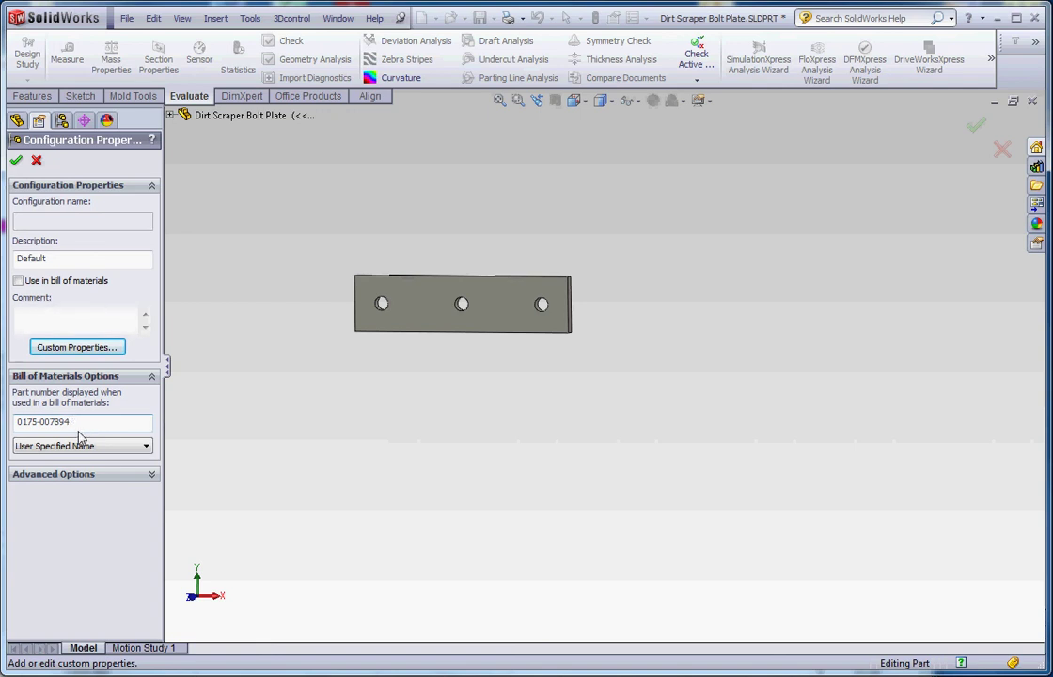
click(144, 413)
key(BackSpace)
key(BackSpace)
text(90)
key(BackSpace)
key(BackSpace)
key(BackSpace)
text(900)
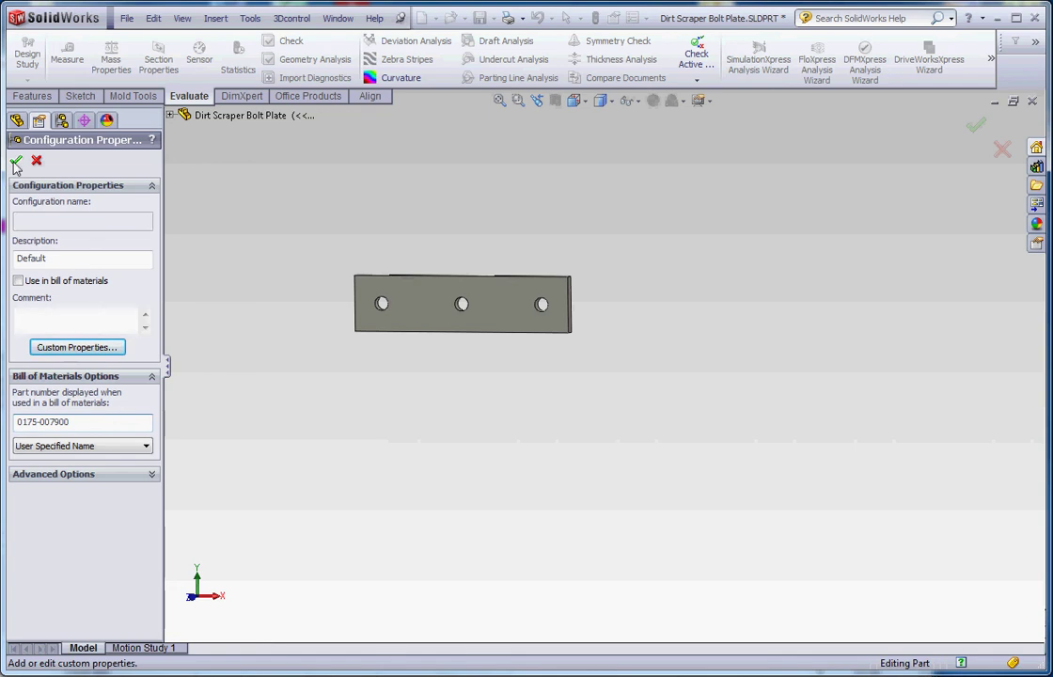
click(16, 160)
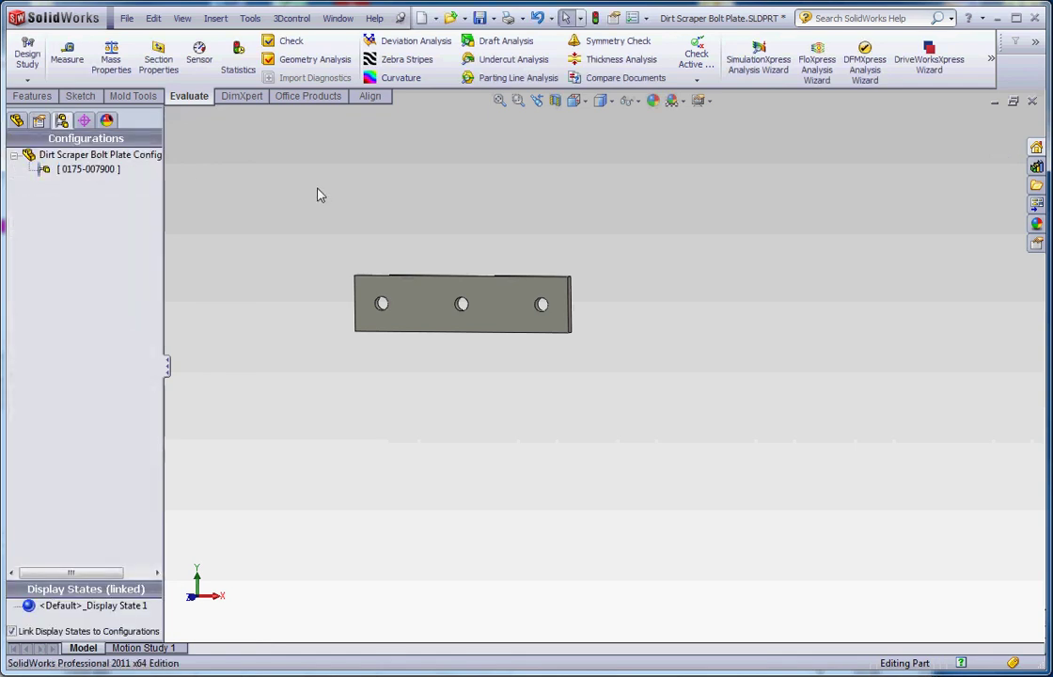
key(ctrl+Tab)
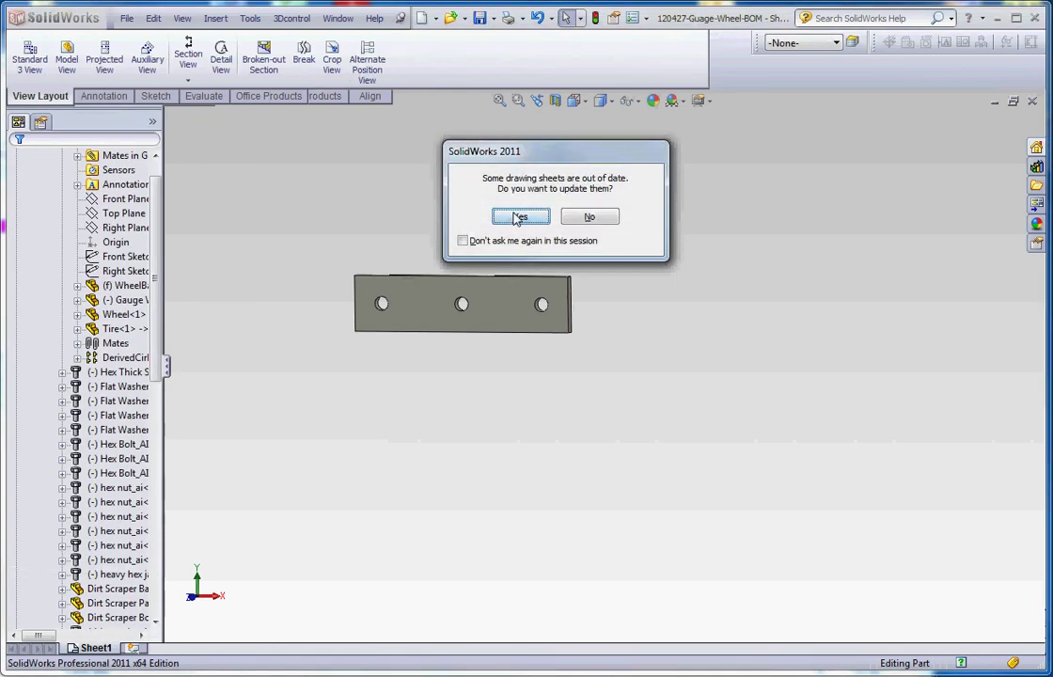
click(518, 218)
scroll(611, 452, up, 5)
scroll(757, 480, down, 6)
scroll(715, 426, down, 2)
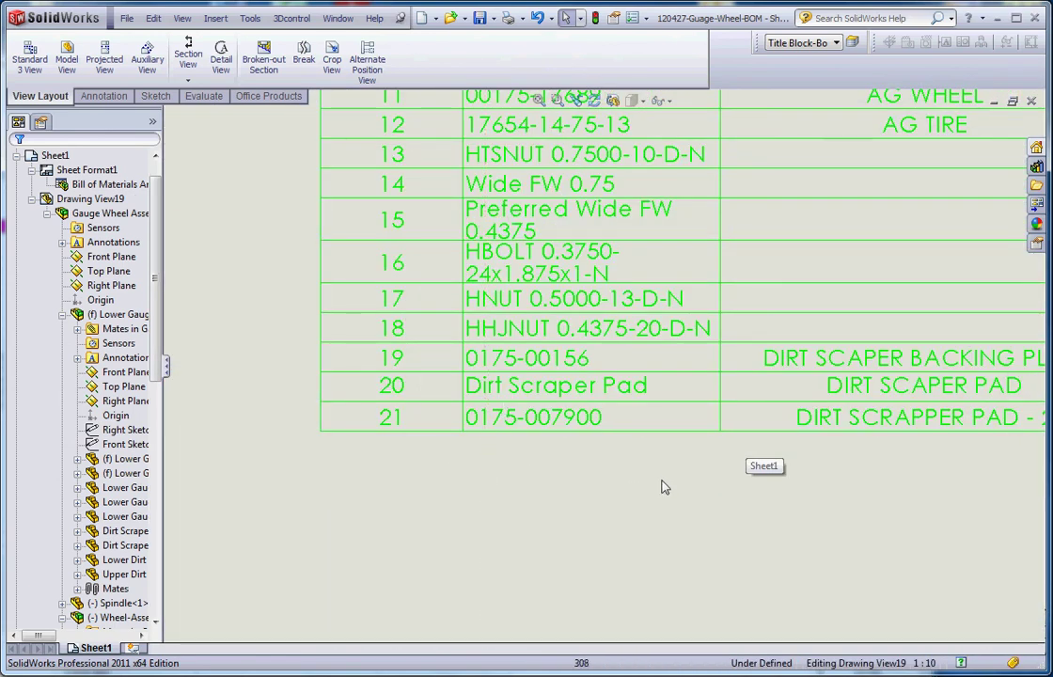
scroll(665, 482, up, 5)
scroll(663, 298, down, 2)
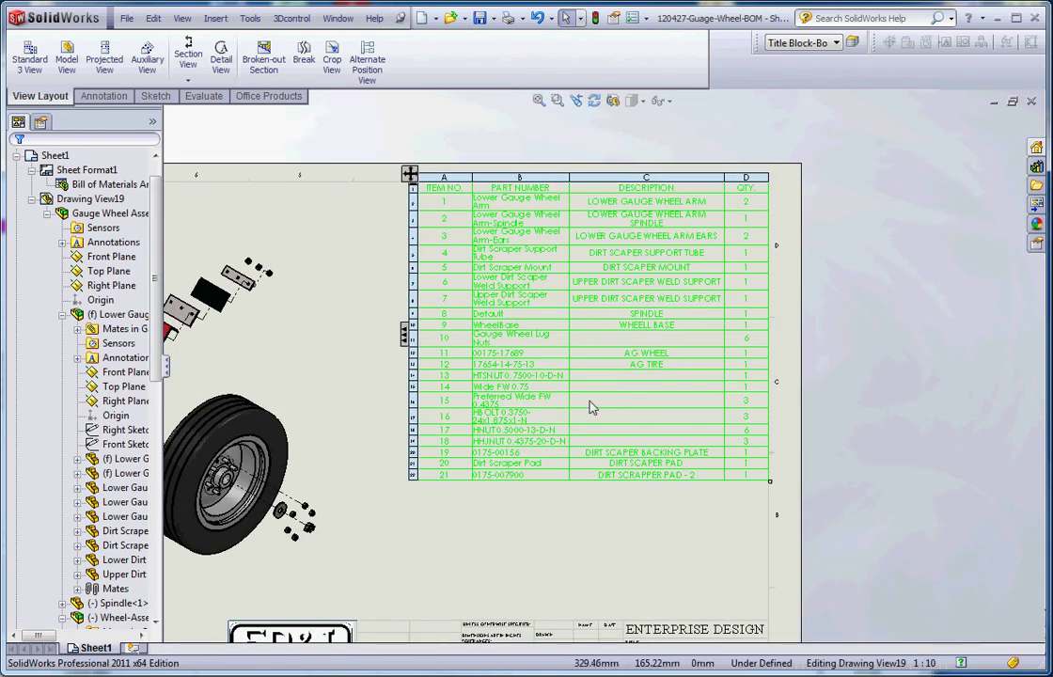